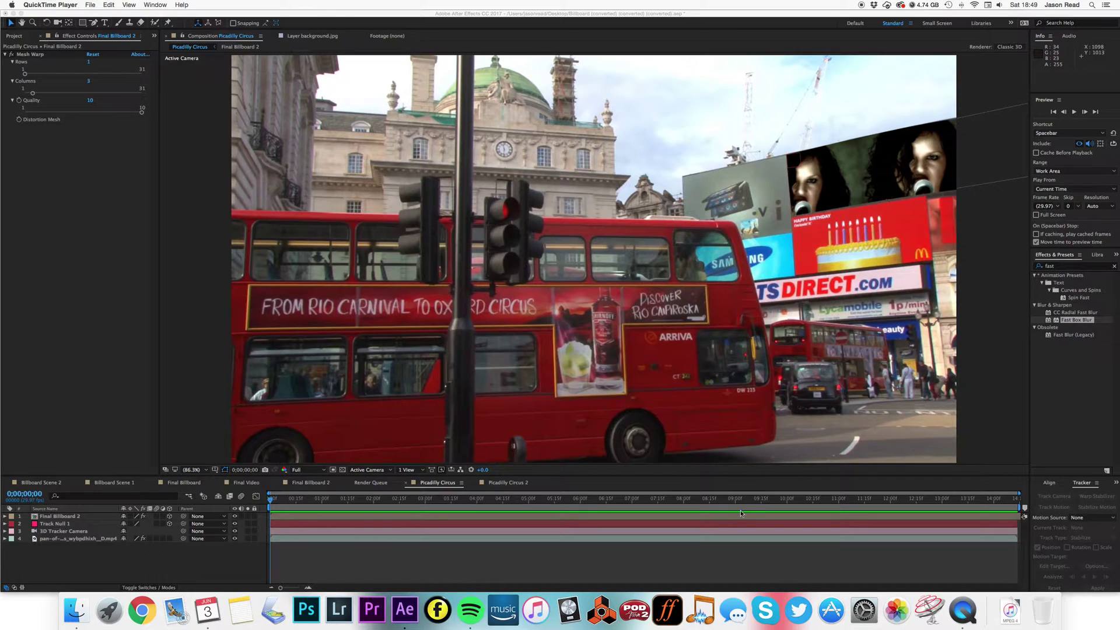
- Preview the finished Picadilly Circus composition to review the tracked billboard, then stop playback
{"action": "left_click", "coordinate": [569, 584]}
{"action": "key", "text": "space"}
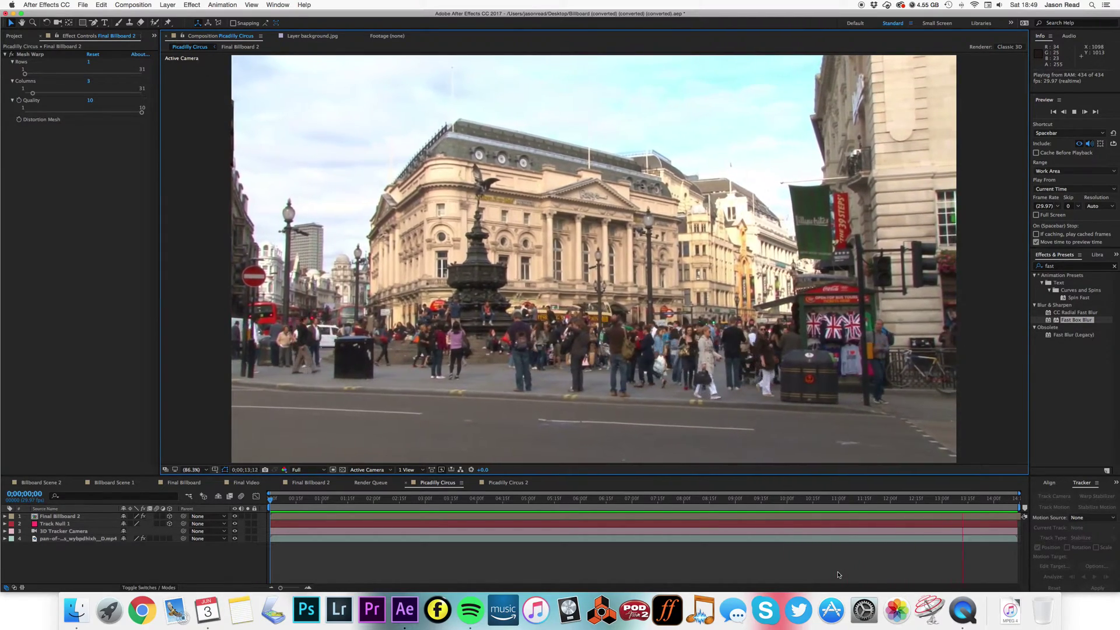
{"action": "key", "text": "space"}
- Open the Picadilly Circus 2 composition, select its street footage layer and return to frame one
{"action": "left_click", "coordinate": [14, 36]}
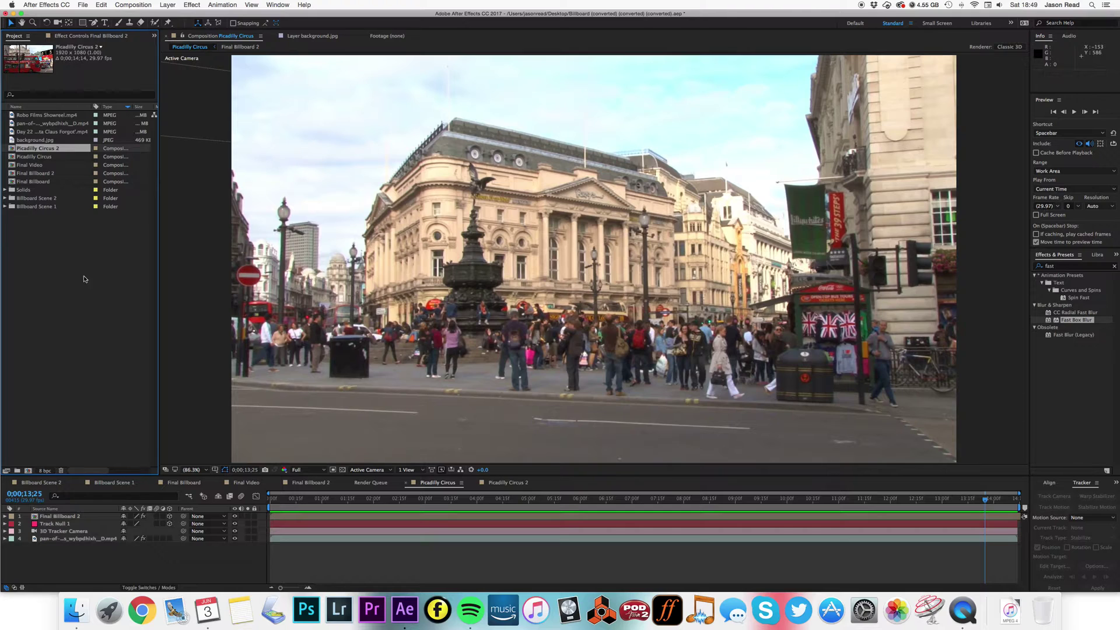
{"action": "left_click", "coordinate": [83, 279]}
{"action": "left_click", "coordinate": [48, 149]}
{"action": "double_click", "coordinate": [35, 148]}
{"action": "left_click", "coordinate": [415, 517]}
{"action": "left_click_drag", "start_coordinate": [341, 501], "coordinate": [270, 501]}
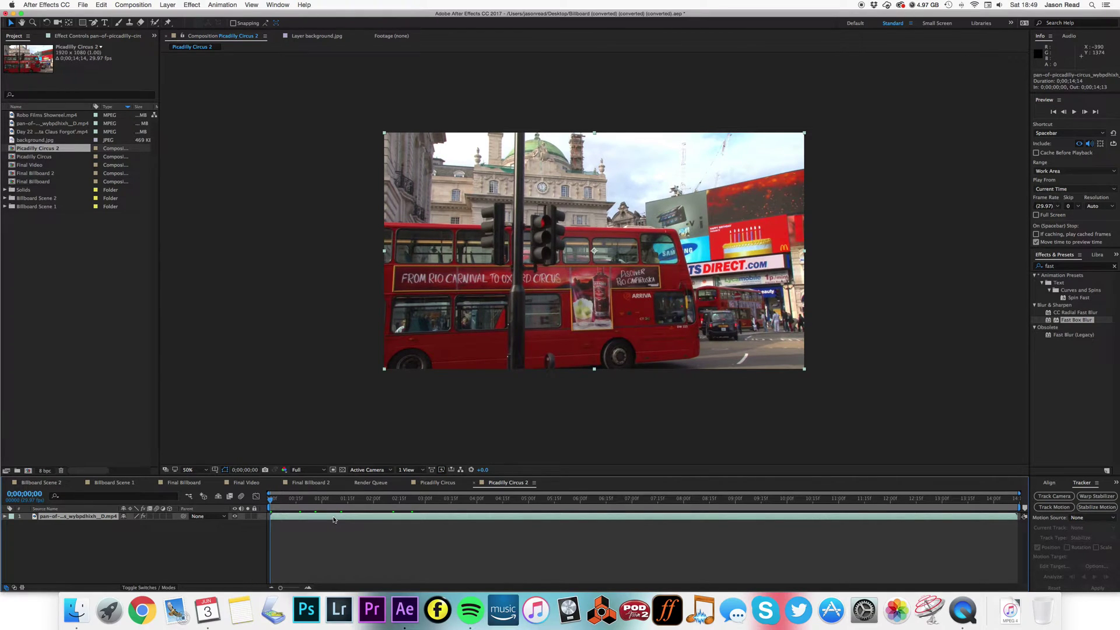
- Apply Track Camera to the footage layer with the Solve Method set to Tripod Pan
{"action": "left_click", "coordinate": [124, 36]}
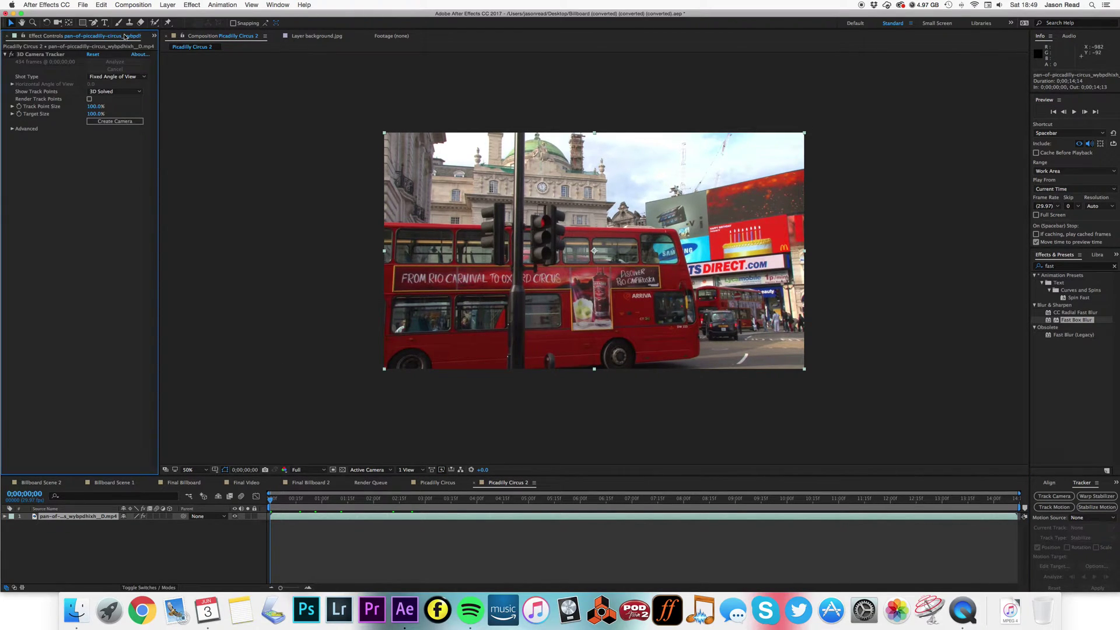
{"action": "right_click", "coordinate": [465, 519]}
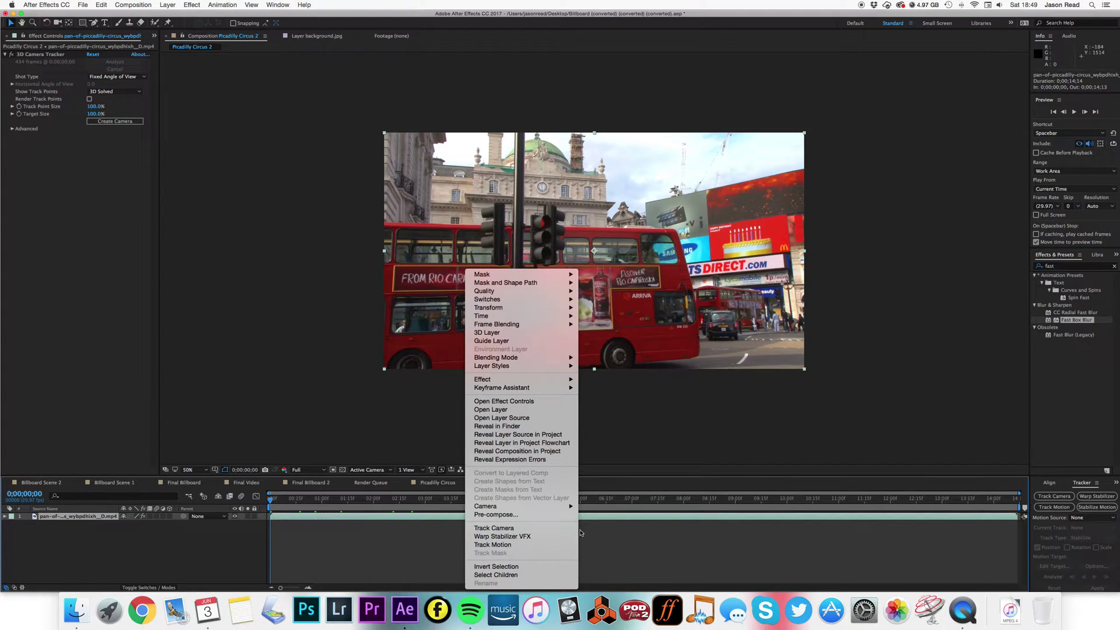
{"action": "left_click", "coordinate": [553, 533]}
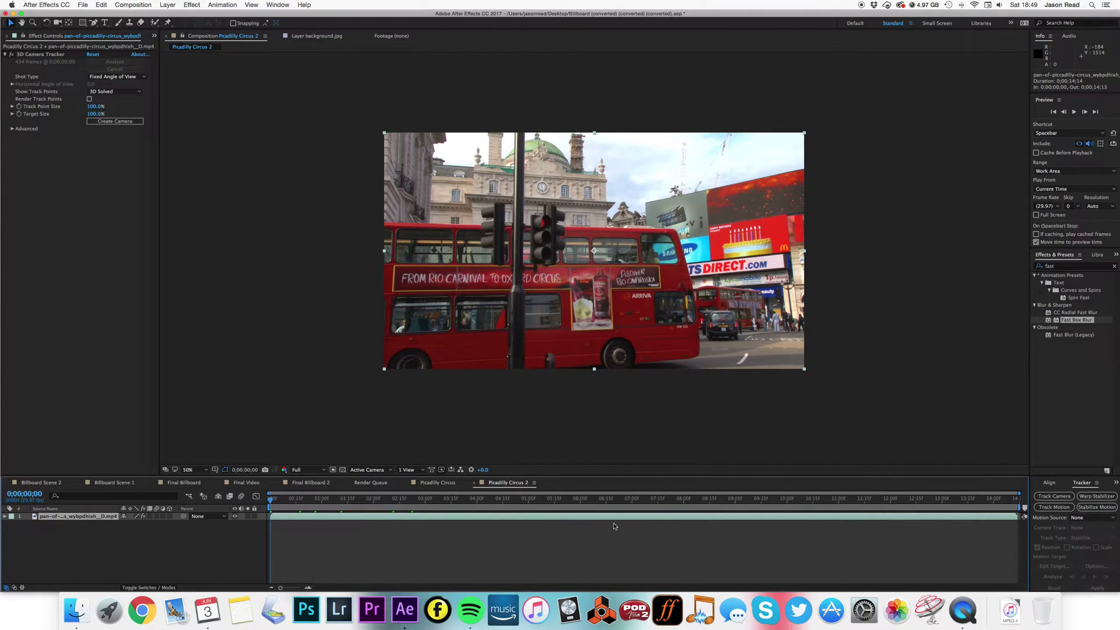
{"action": "left_click", "coordinate": [115, 212]}
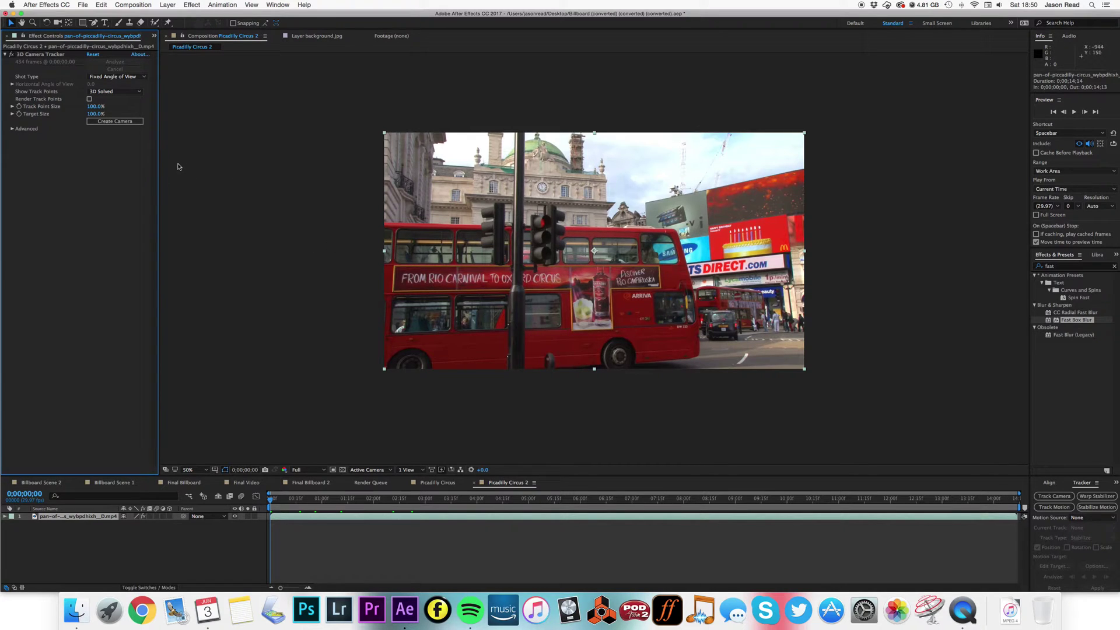
{"action": "left_click", "coordinate": [11, 129]}
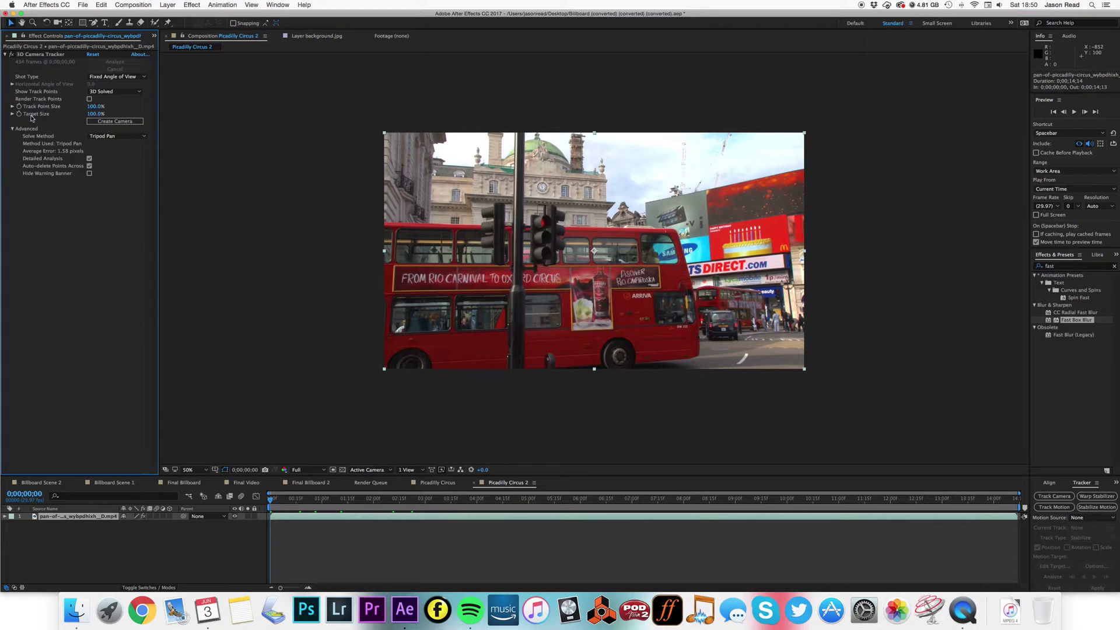
{"action": "left_click", "coordinate": [12, 85]}
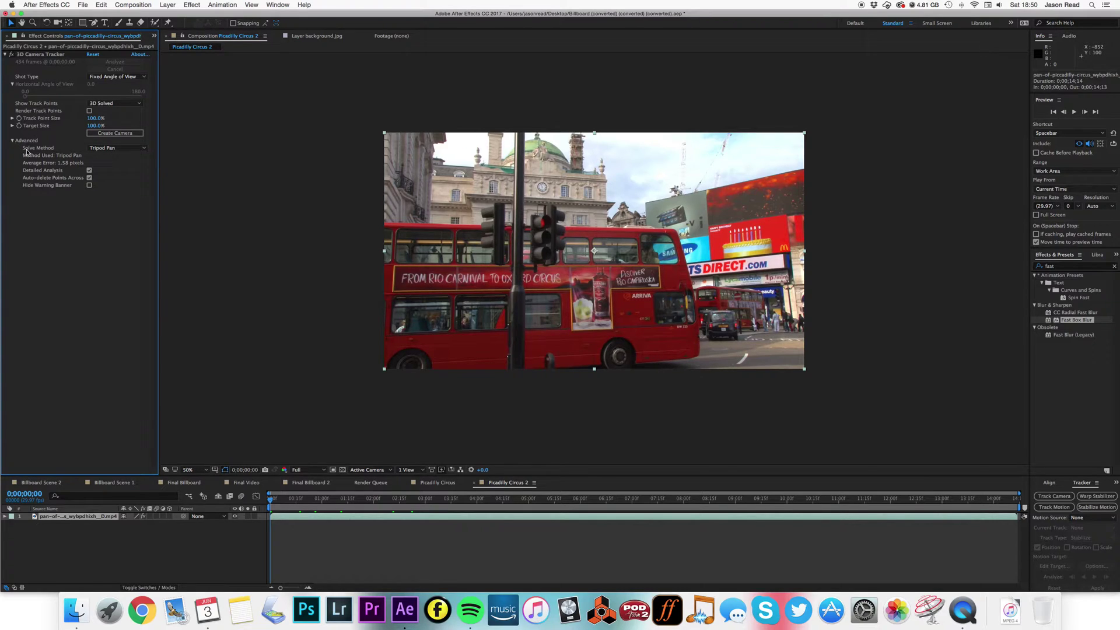
{"action": "left_click", "coordinate": [117, 148]}
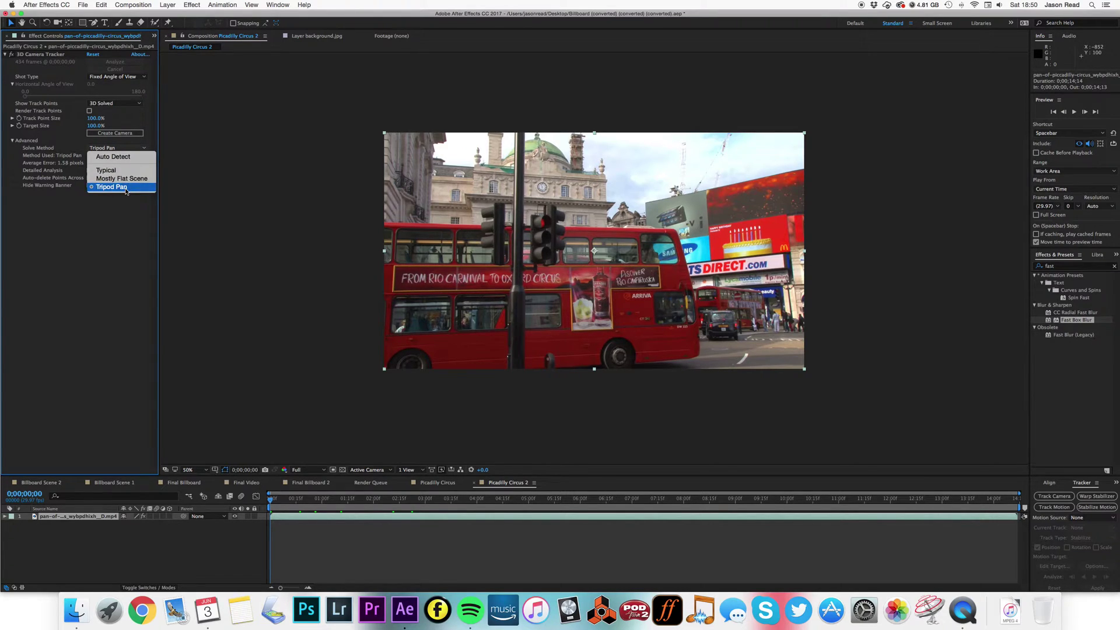
{"action": "left_click", "coordinate": [125, 186]}
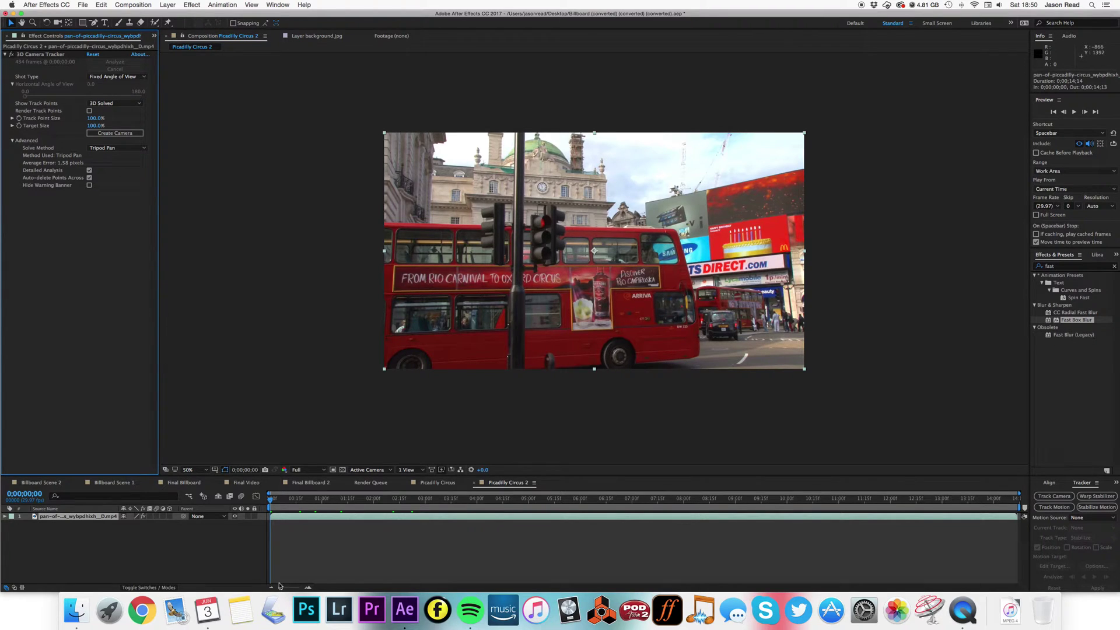
{"action": "left_click", "coordinate": [288, 562]}
- Create a Track Null and 3D camera from a track point on the upper-right billboards
{"action": "left_click", "coordinate": [41, 55]}
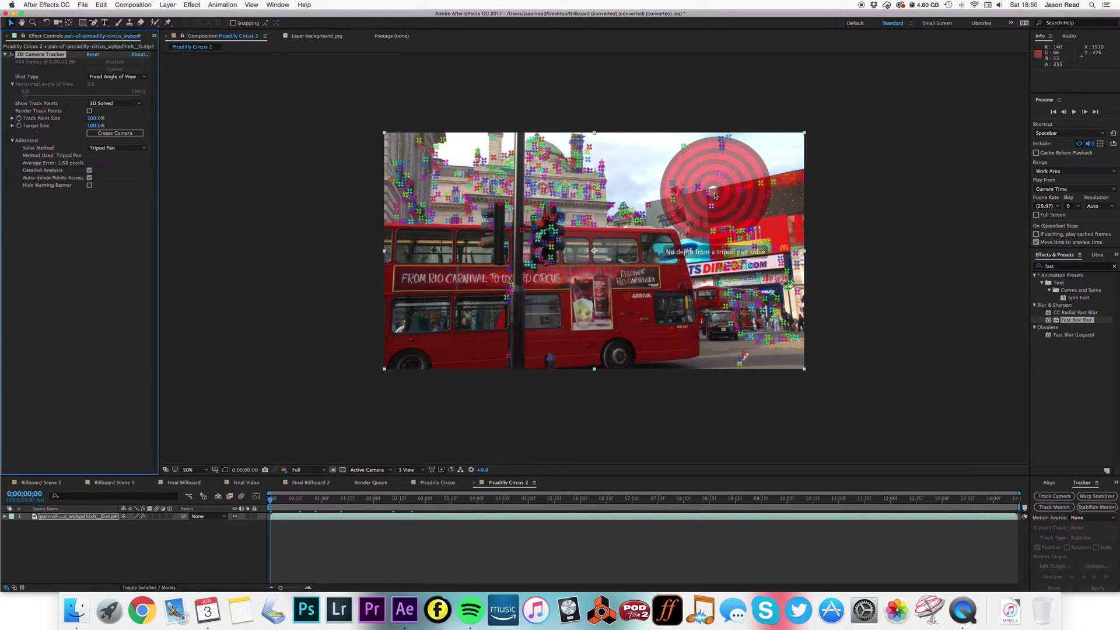
{"action": "right_click", "coordinate": [715, 196]}
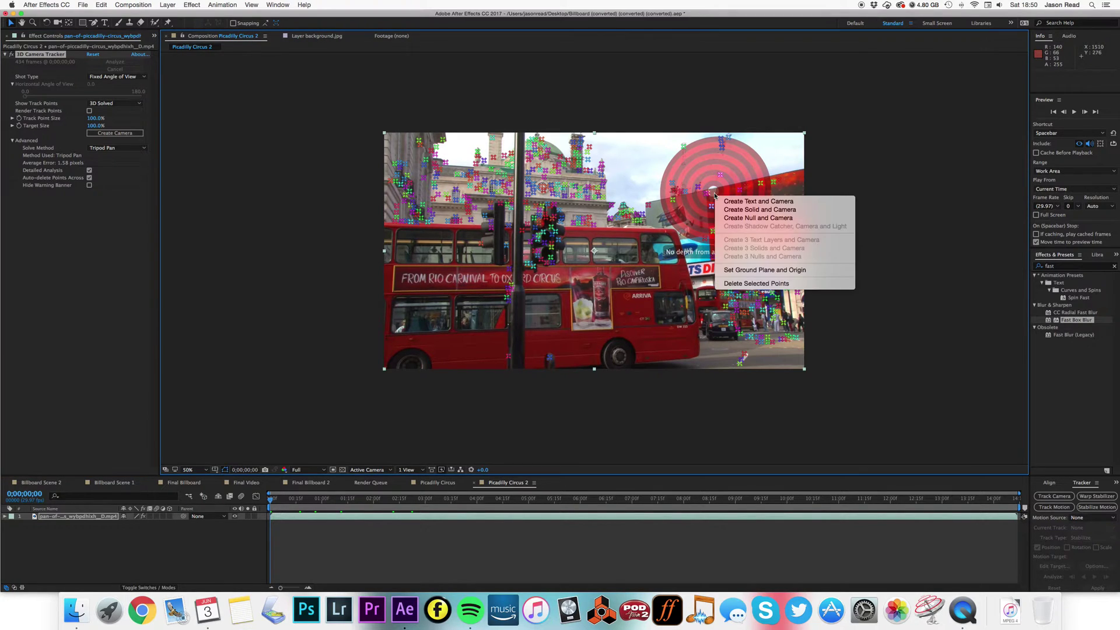
{"action": "left_click", "coordinate": [766, 218]}
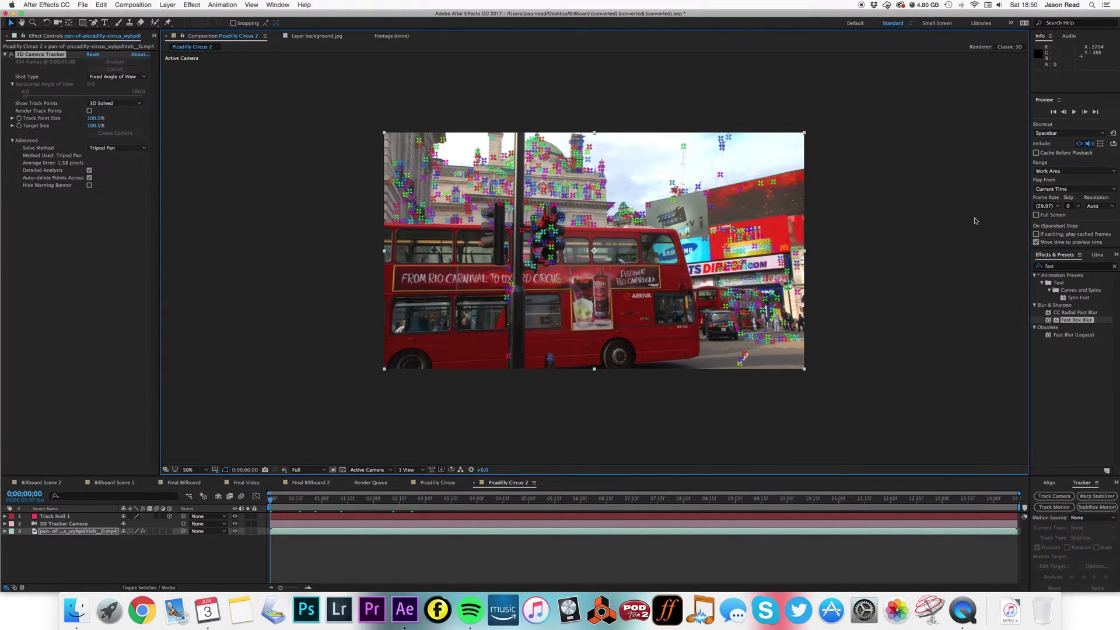
{"action": "left_click", "coordinate": [553, 517]}
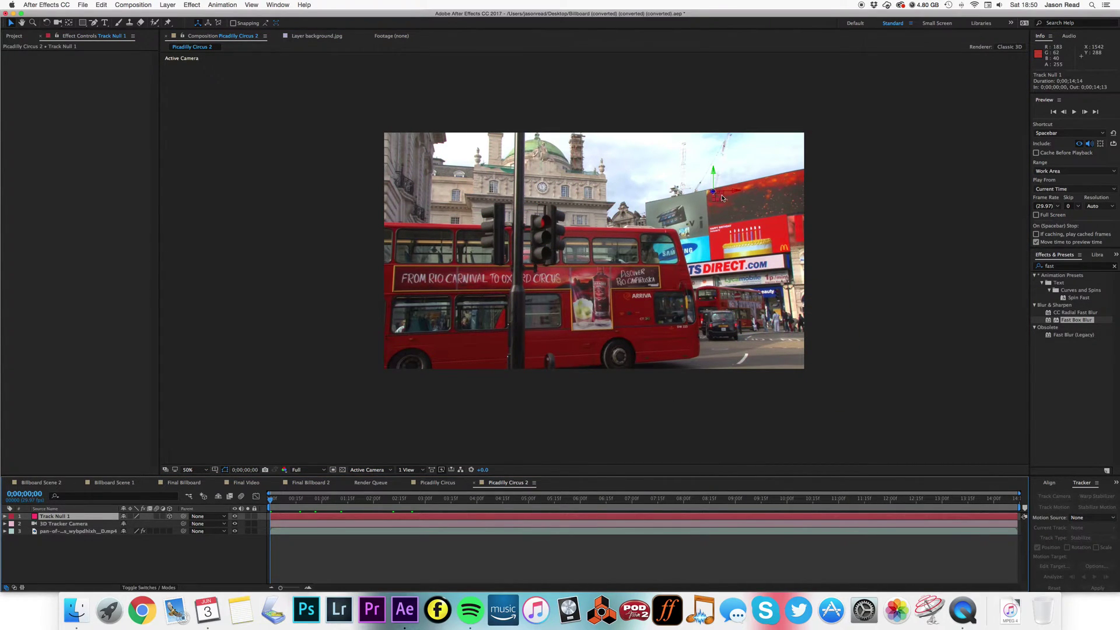
- Create a new 600 × 150 px composition named Billboard
{"action": "left_click", "coordinate": [491, 551]}
{"action": "left_click", "coordinate": [168, 5]}
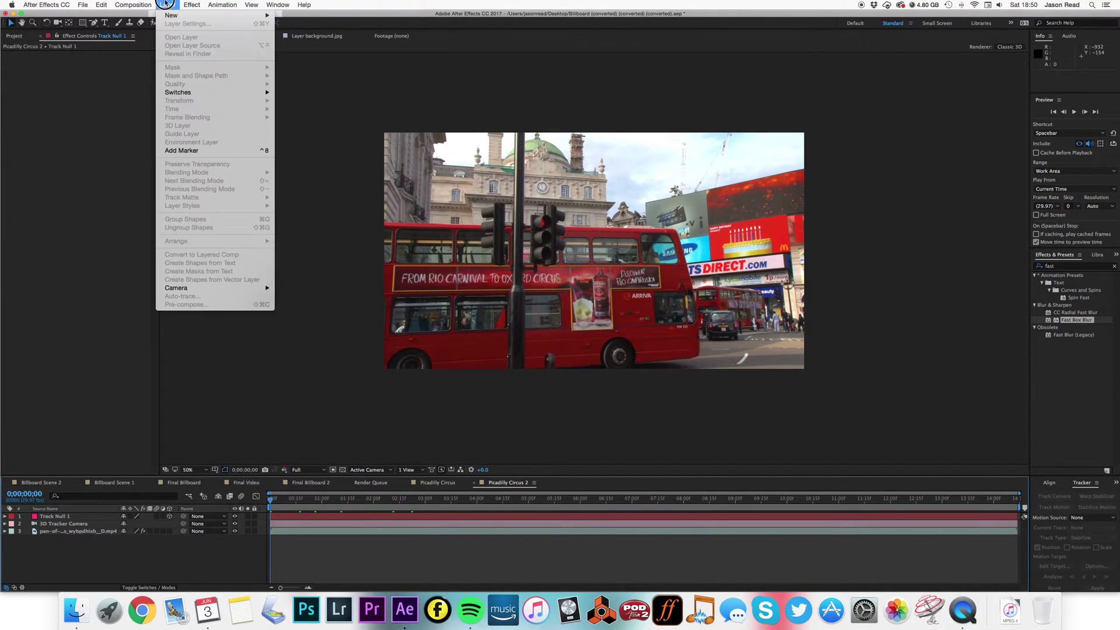
{"action": "mouse_move", "coordinate": [175, 15]}
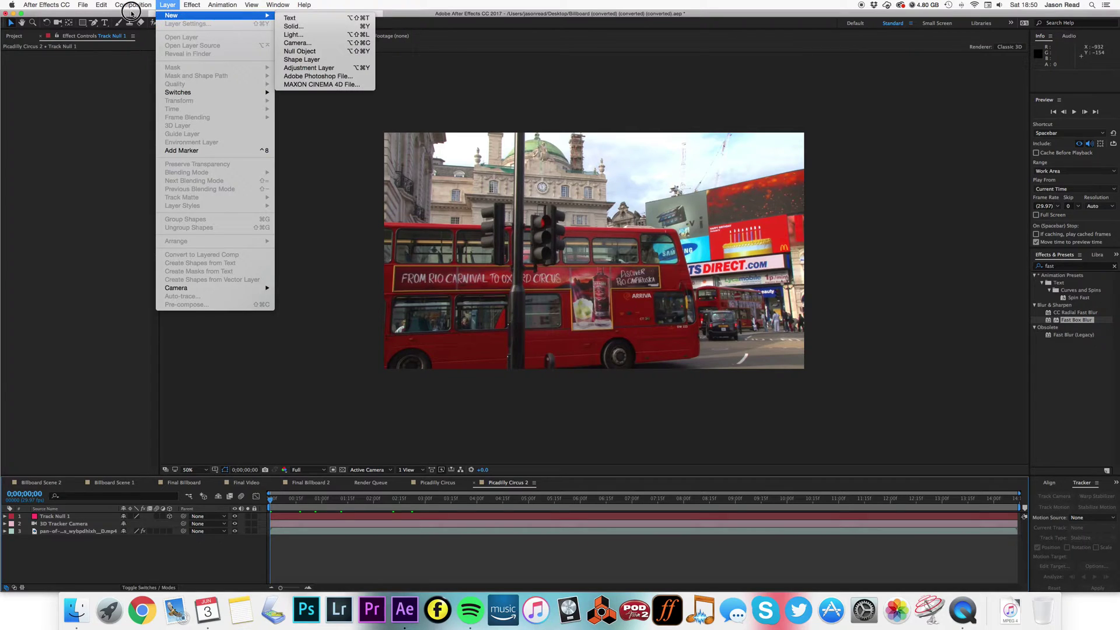
{"action": "mouse_move", "coordinate": [83, 4]}
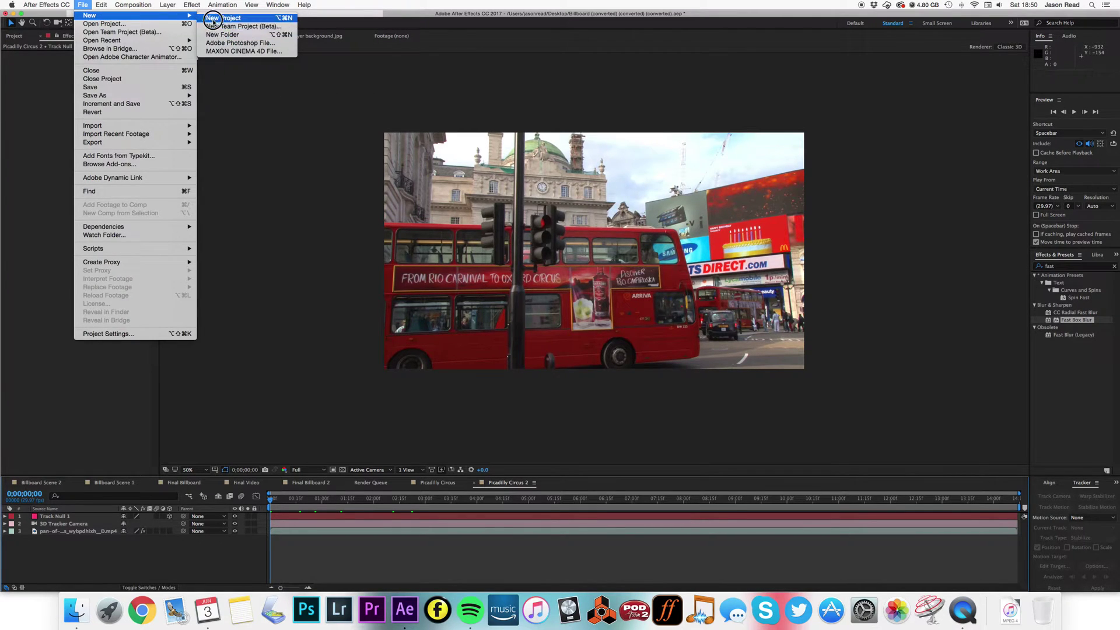
{"action": "mouse_move", "coordinate": [212, 5]}
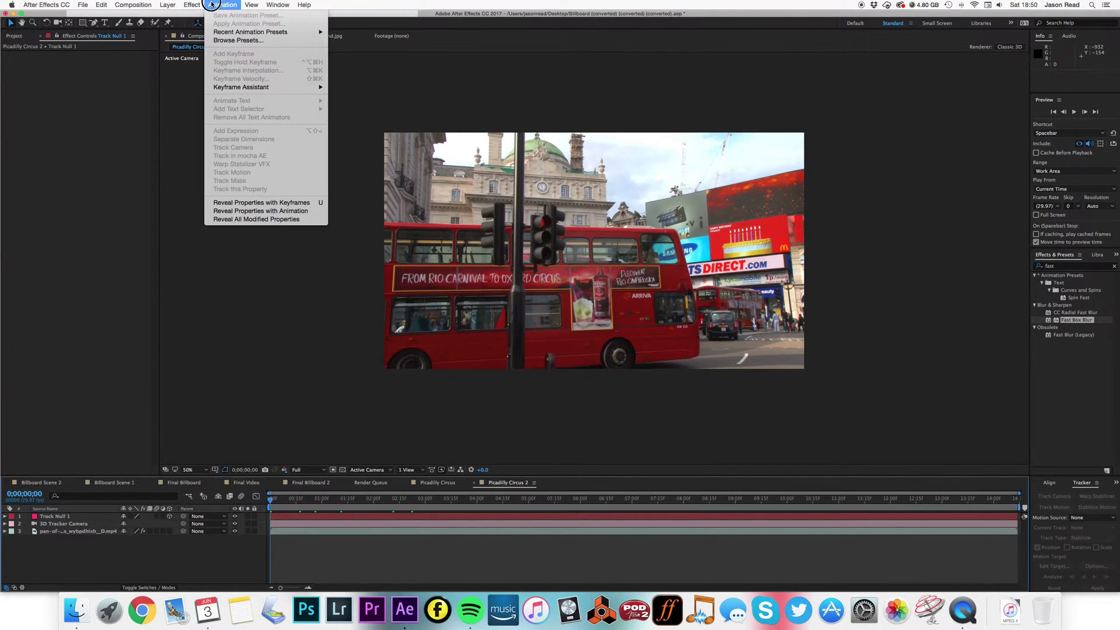
{"action": "left_click", "coordinate": [140, 15]}
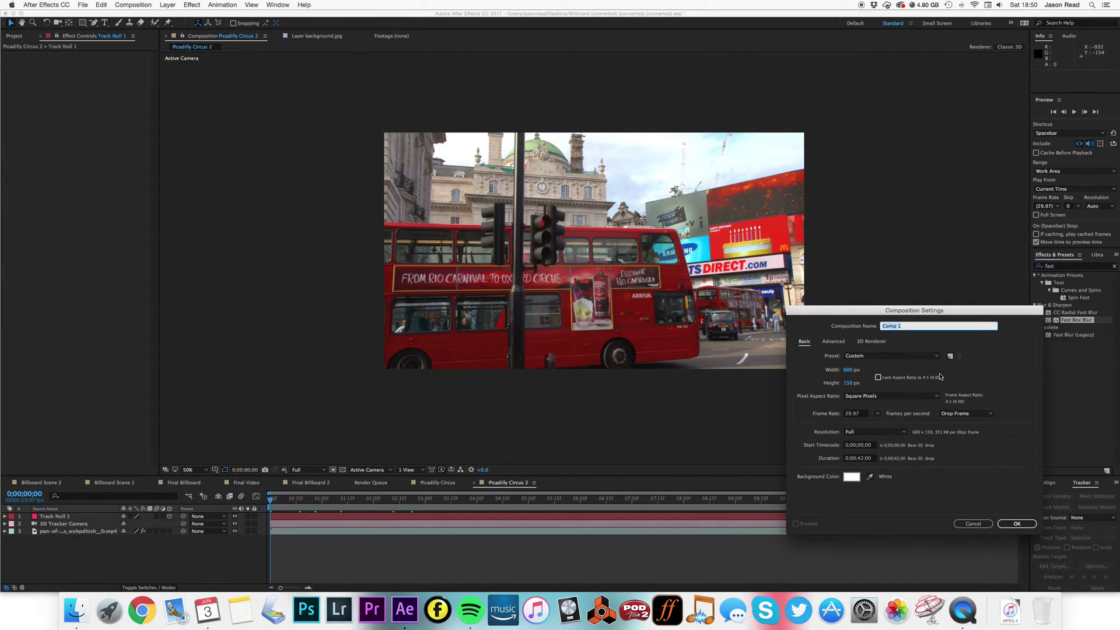
{"action": "type", "text": "Billboard"}
{"action": "left_click", "coordinate": [1029, 527]}
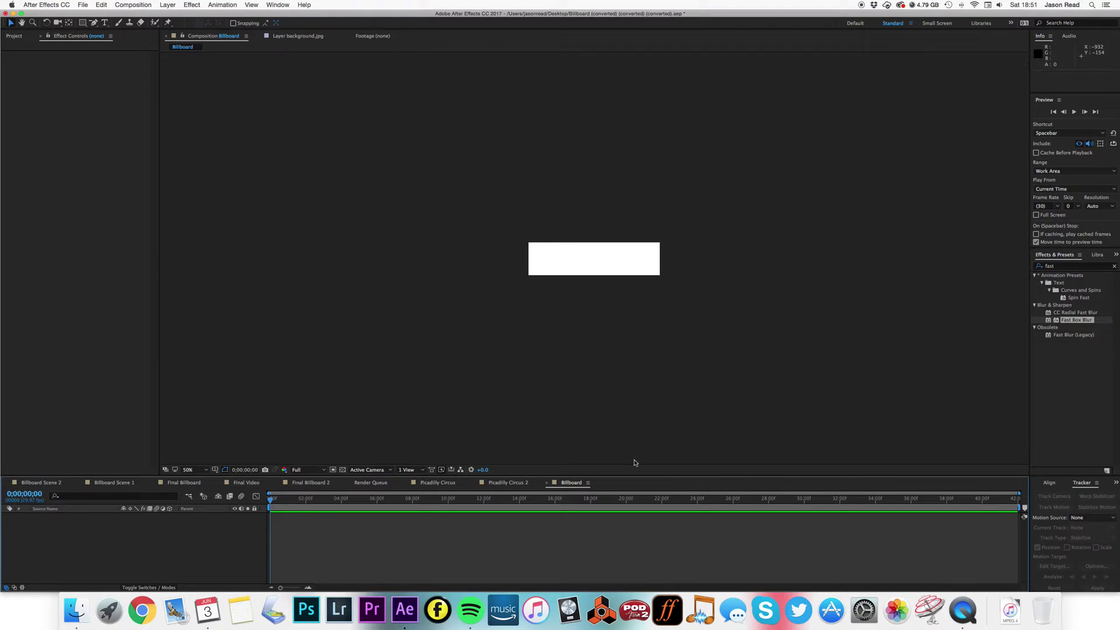
- Enlarge the Billboard view and add Robo Films Showreel.mp4 to its timeline
{"action": "left_click", "coordinate": [195, 470]}
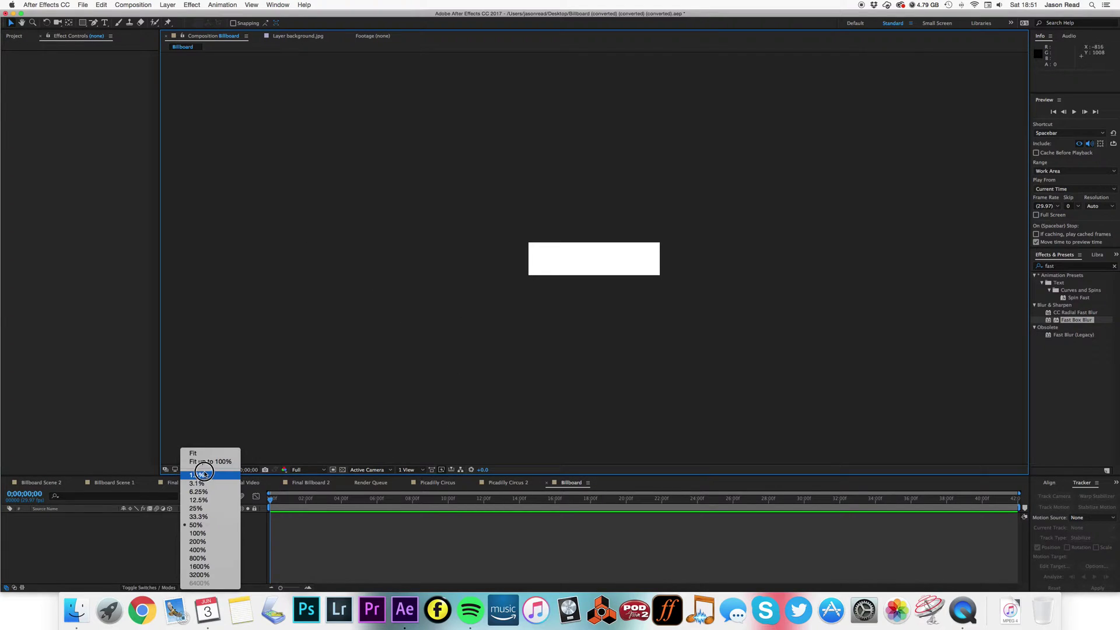
{"action": "left_click", "coordinate": [207, 460]}
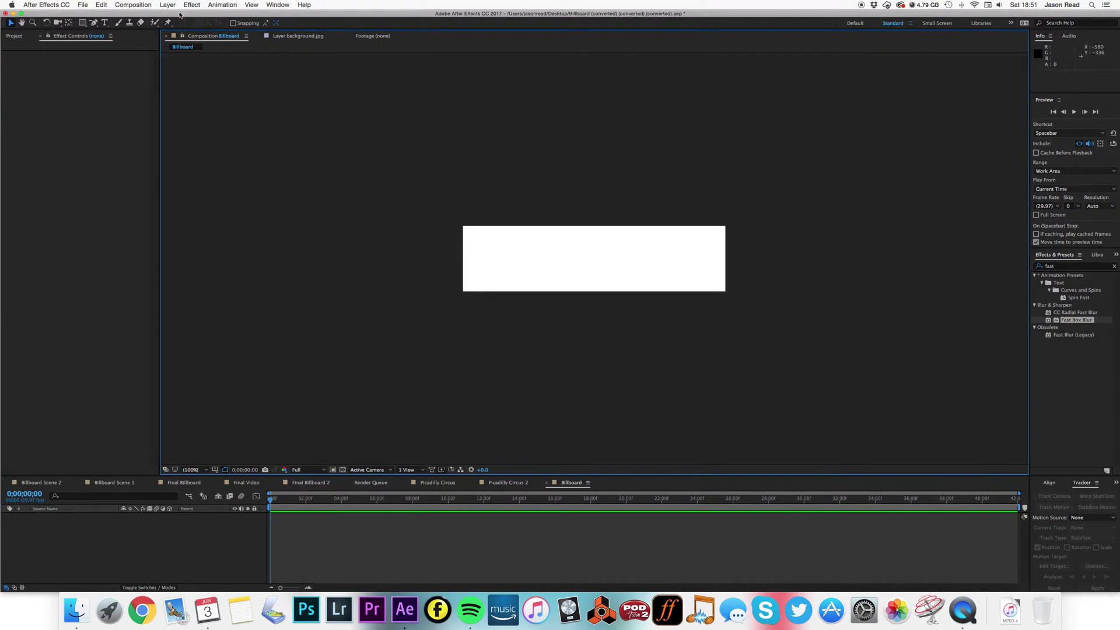
{"action": "left_click", "coordinate": [97, 134]}
{"action": "left_click", "coordinate": [14, 37]}
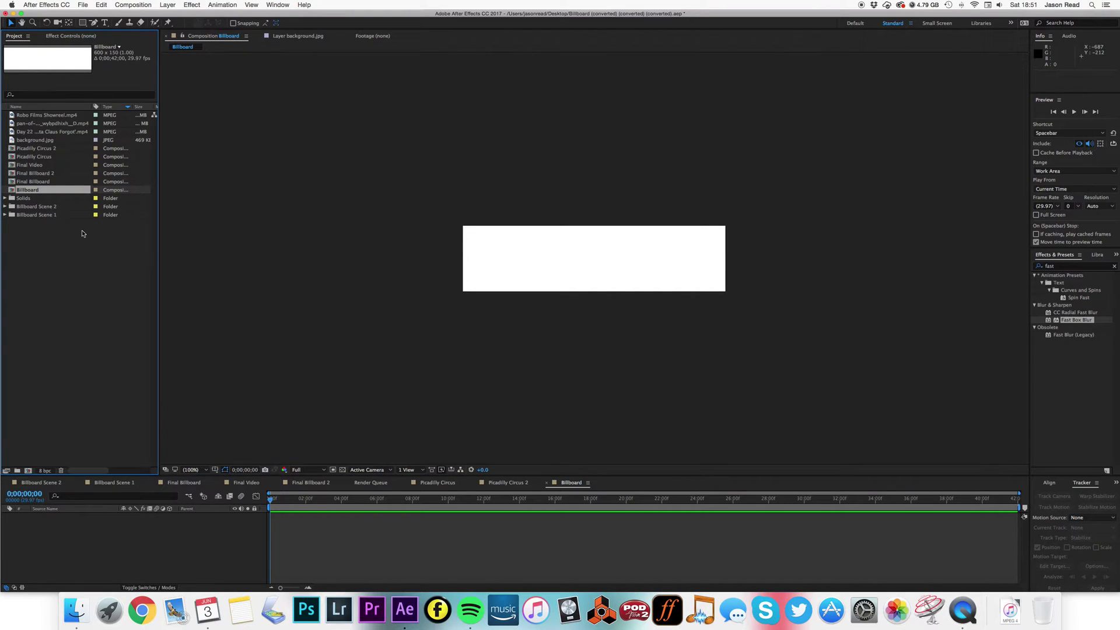
{"action": "left_click", "coordinate": [33, 140]}
{"action": "left_click", "coordinate": [38, 116]}
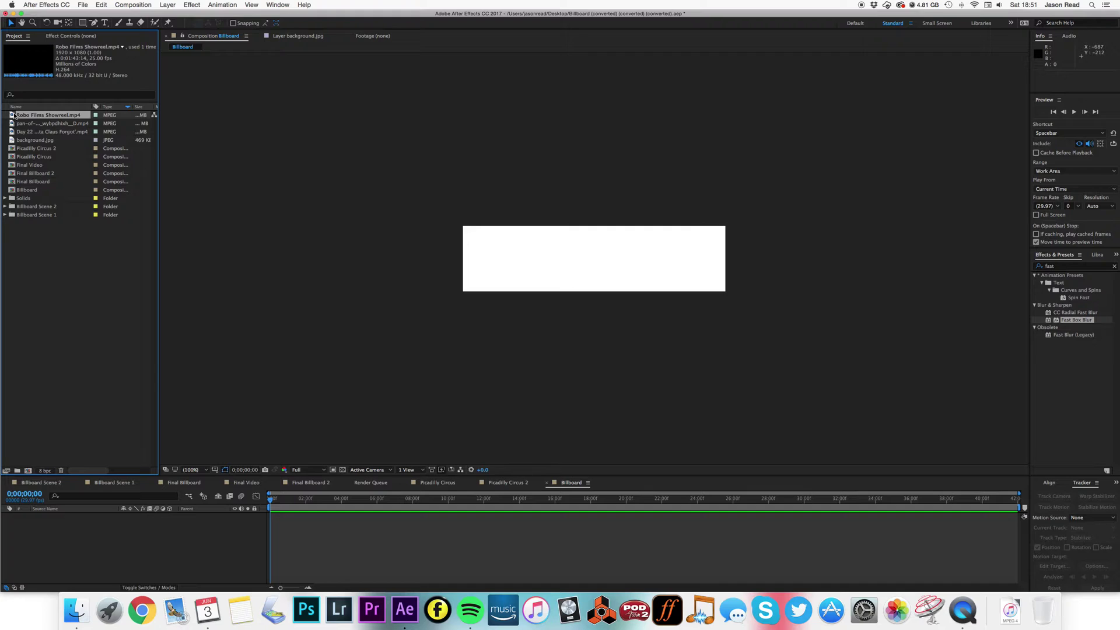
{"action": "left_click_drag", "start_coordinate": [11, 115], "coordinate": [365, 519]}
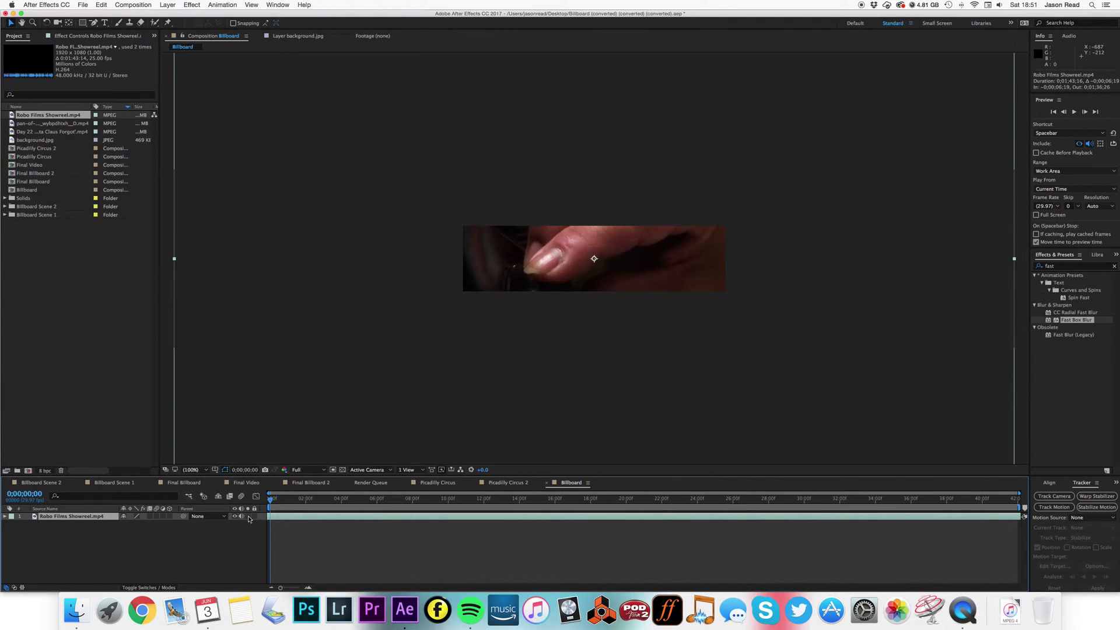
- Fit the showreel layer to the comp height and slide it about 8 seconds earlier
{"action": "right_click", "coordinate": [330, 517]}
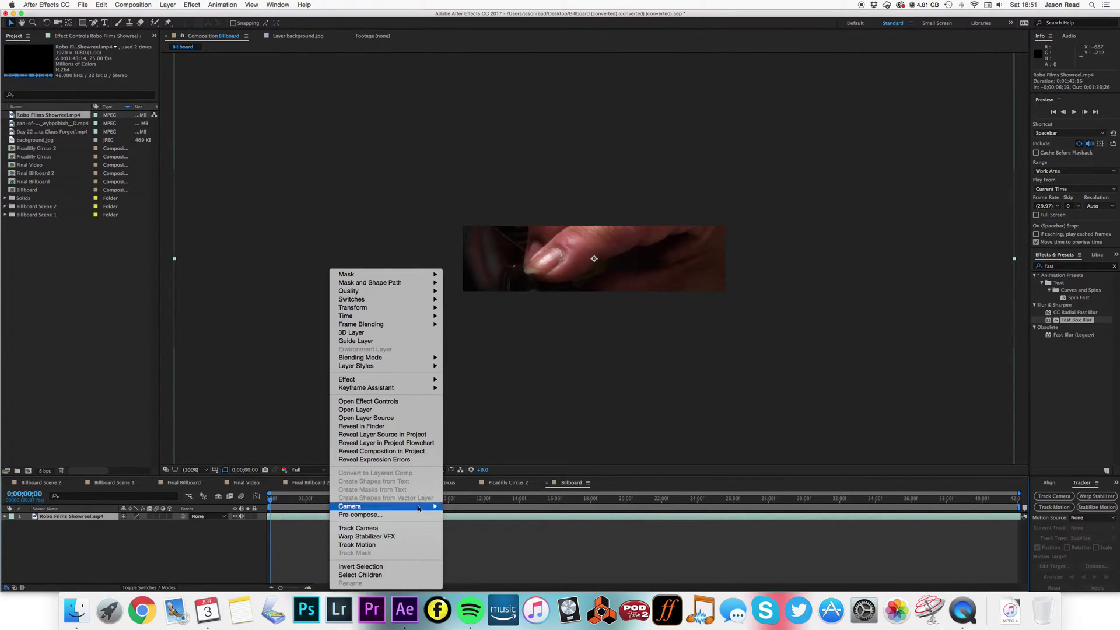
{"action": "mouse_move", "coordinate": [411, 308]}
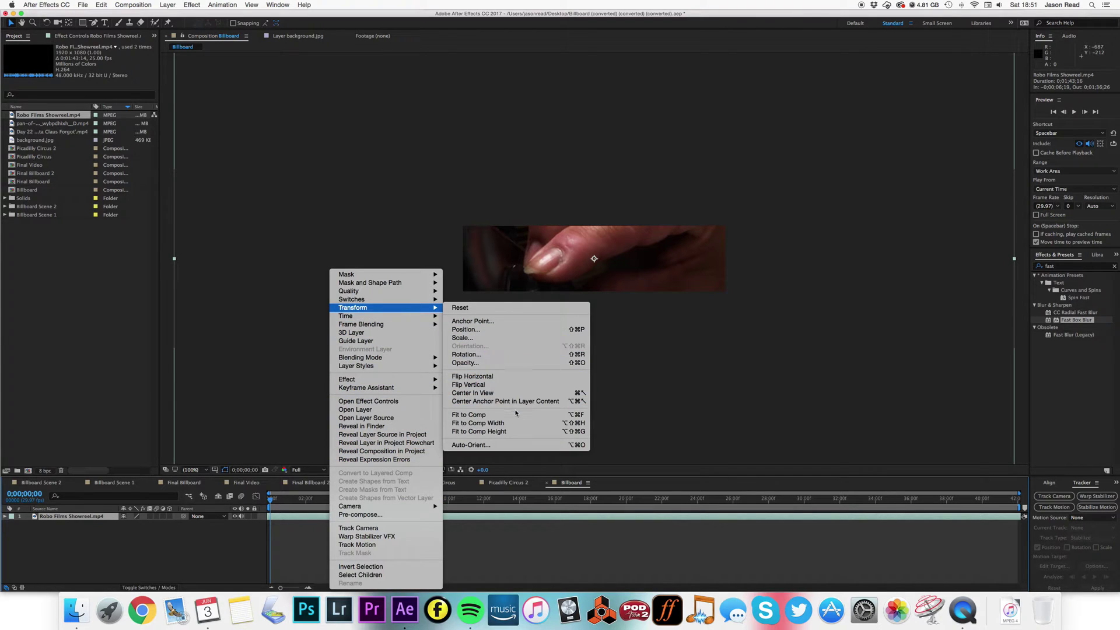
{"action": "left_click", "coordinate": [519, 431]}
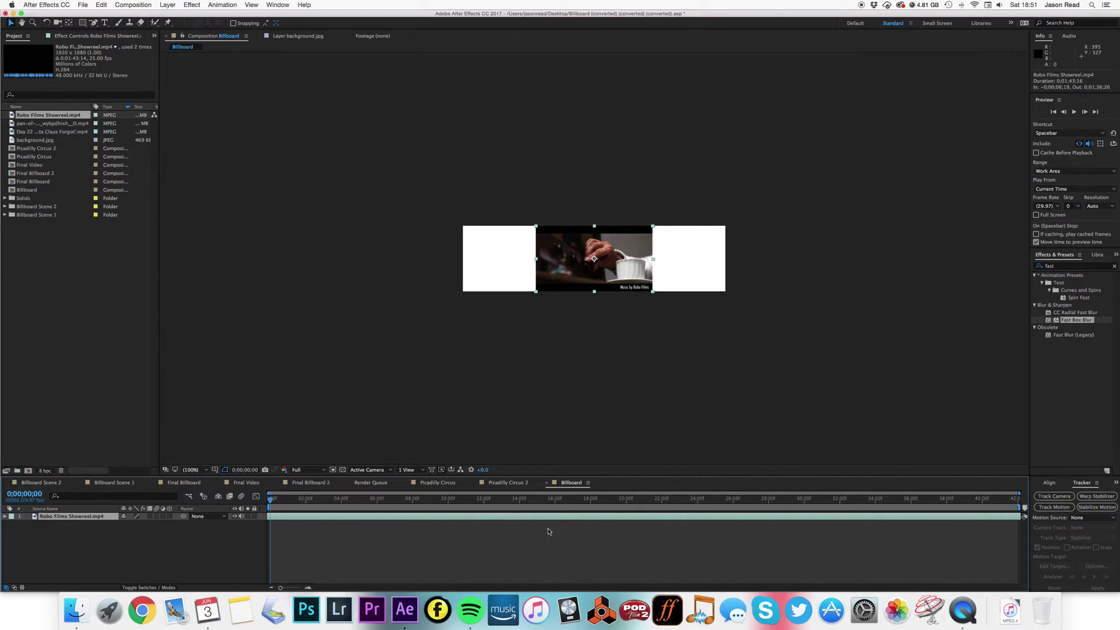
{"action": "left_click_drag", "start_coordinate": [555, 519], "coordinate": [409, 517]}
{"action": "left_click", "coordinate": [1067, 269]}
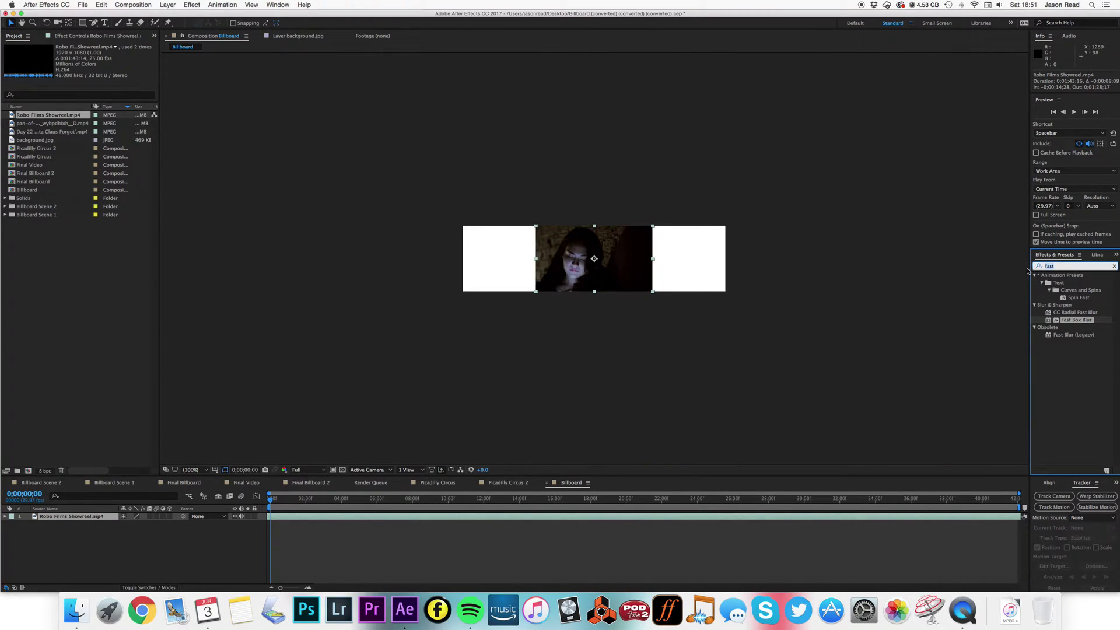
- Apply CC RepeTile to the showreel with Expand Right 1835 and Expand Left 2240
{"action": "type", "text": "cc re"}
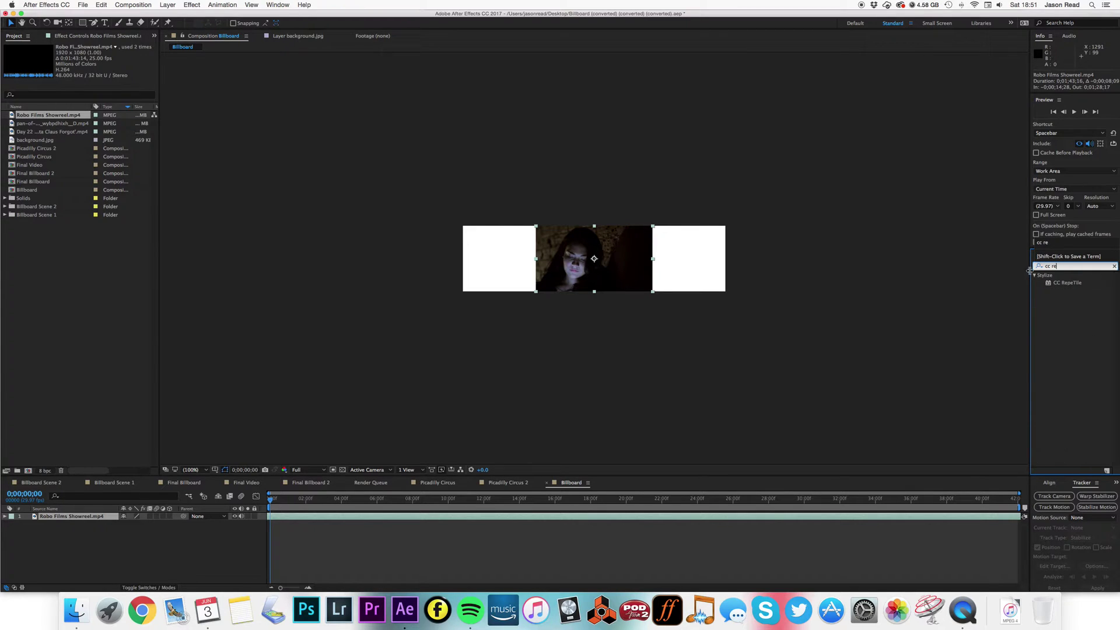
{"action": "left_click_drag", "start_coordinate": [1051, 287], "coordinate": [717, 516]}
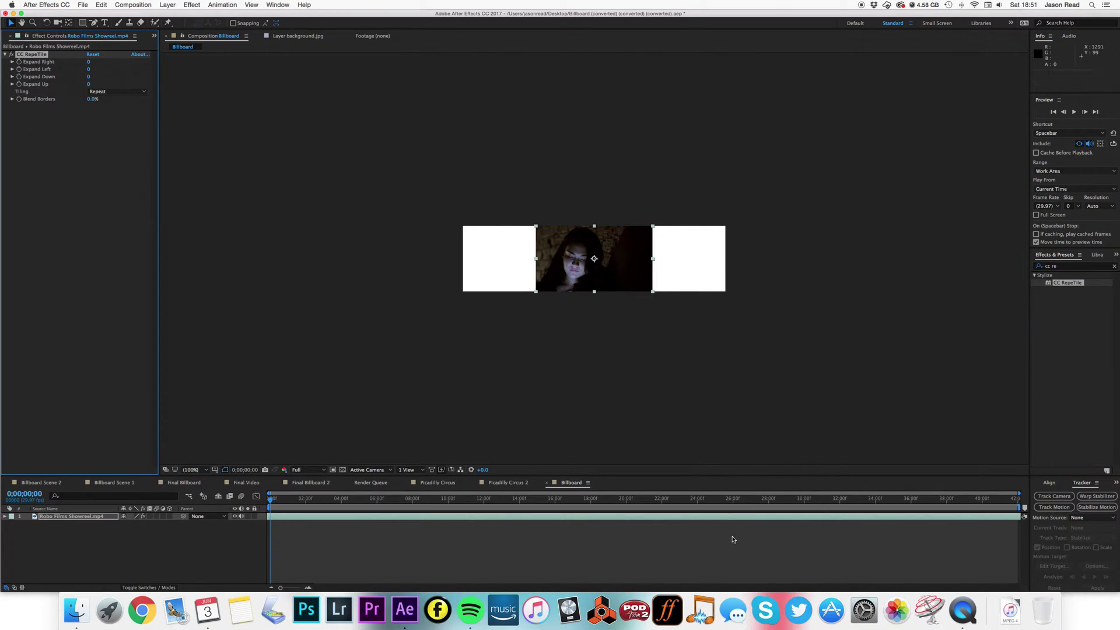
{"action": "left_click", "coordinate": [93, 62]}
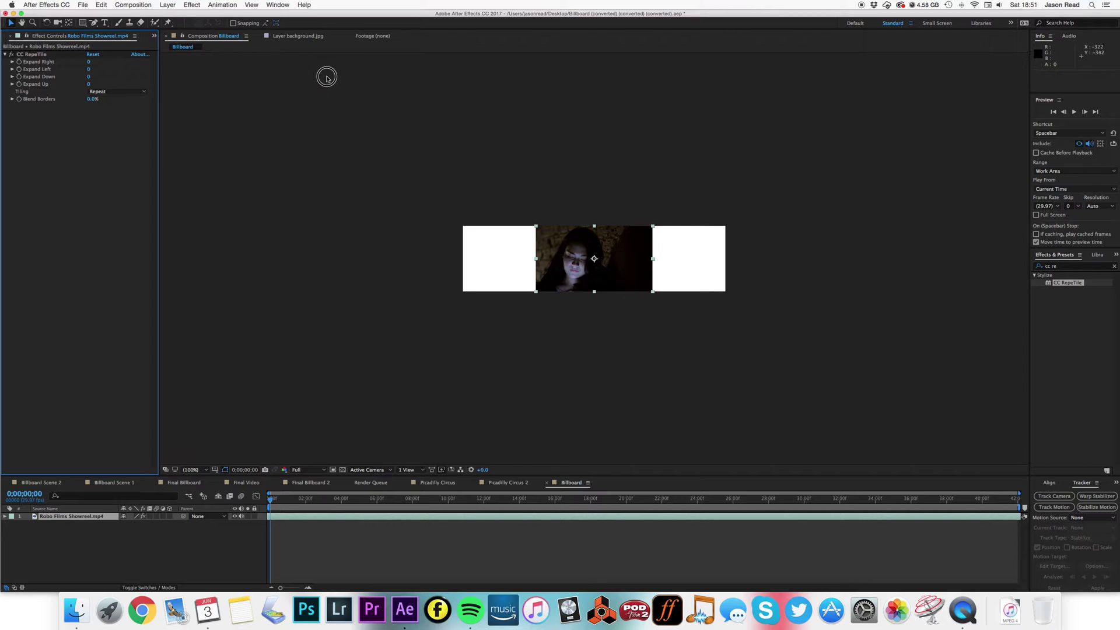
{"action": "left_click_drag", "start_coordinate": [88, 62], "coordinate": [196, 71]}
{"action": "left_click_drag", "start_coordinate": [91, 72], "coordinate": [126, 76]}
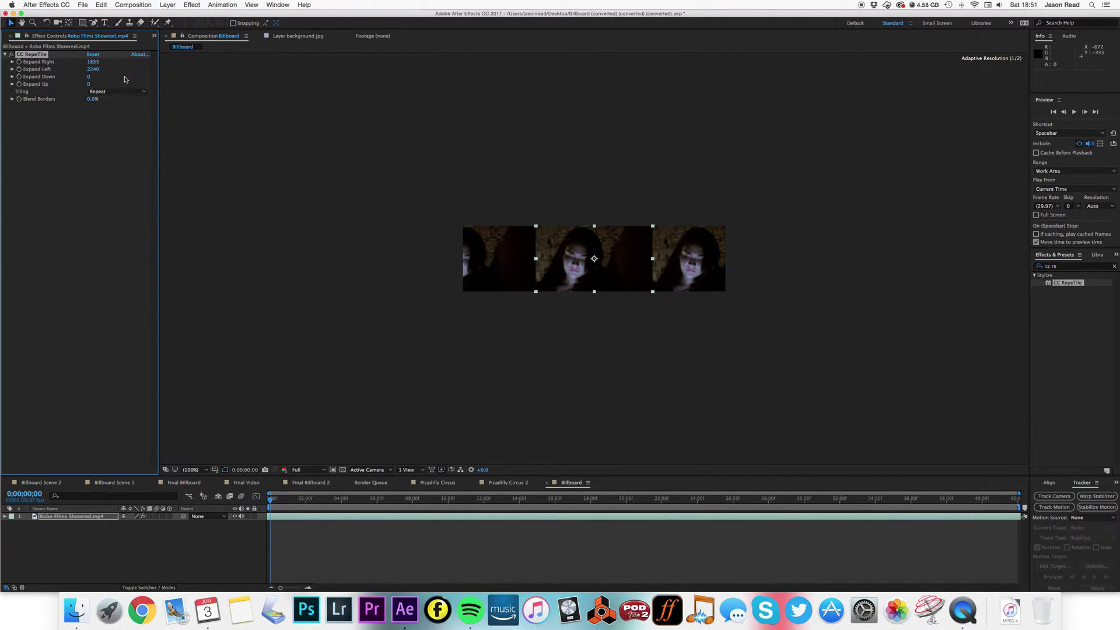
{"action": "left_click", "coordinate": [380, 534]}
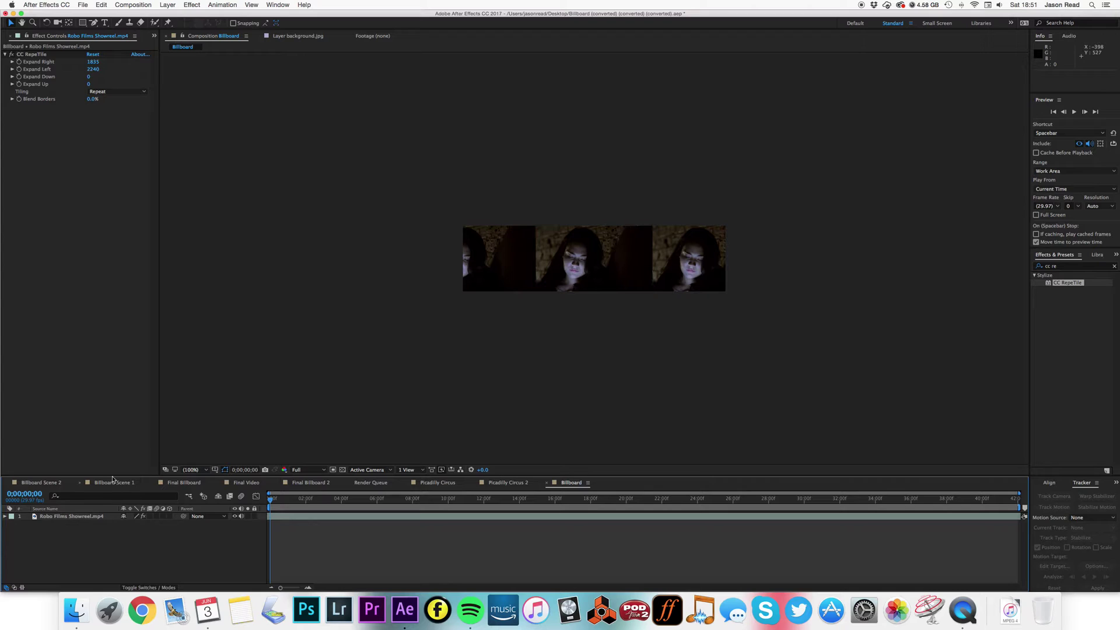
{"action": "left_click", "coordinate": [10, 36]}
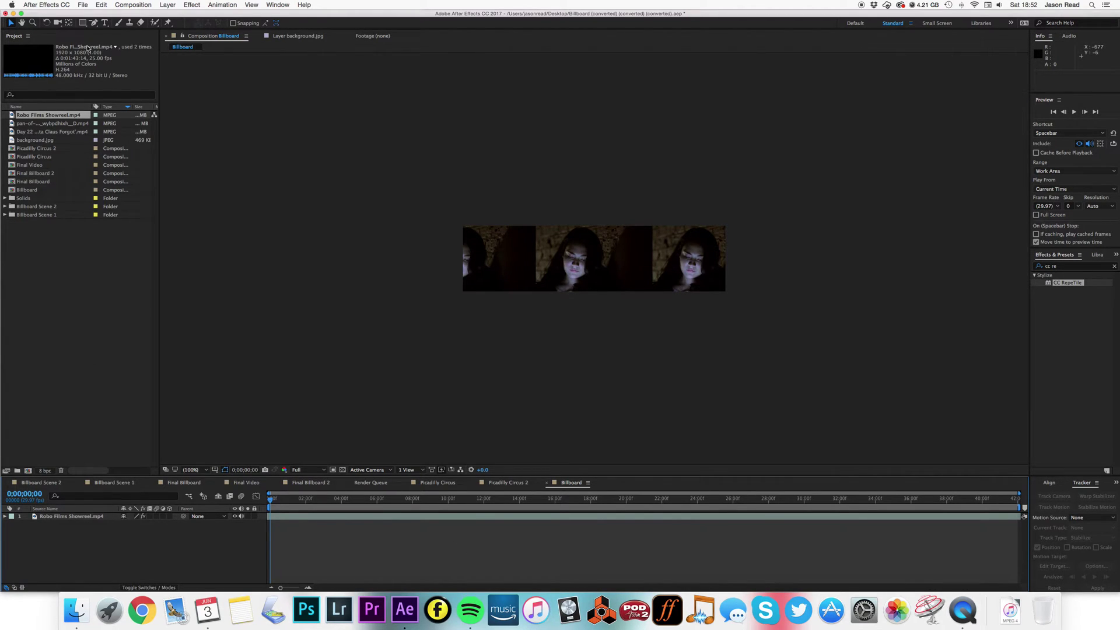
- Add a text layer reading ROBO FILMS in the Billboard composition
{"action": "left_click", "coordinate": [105, 23]}
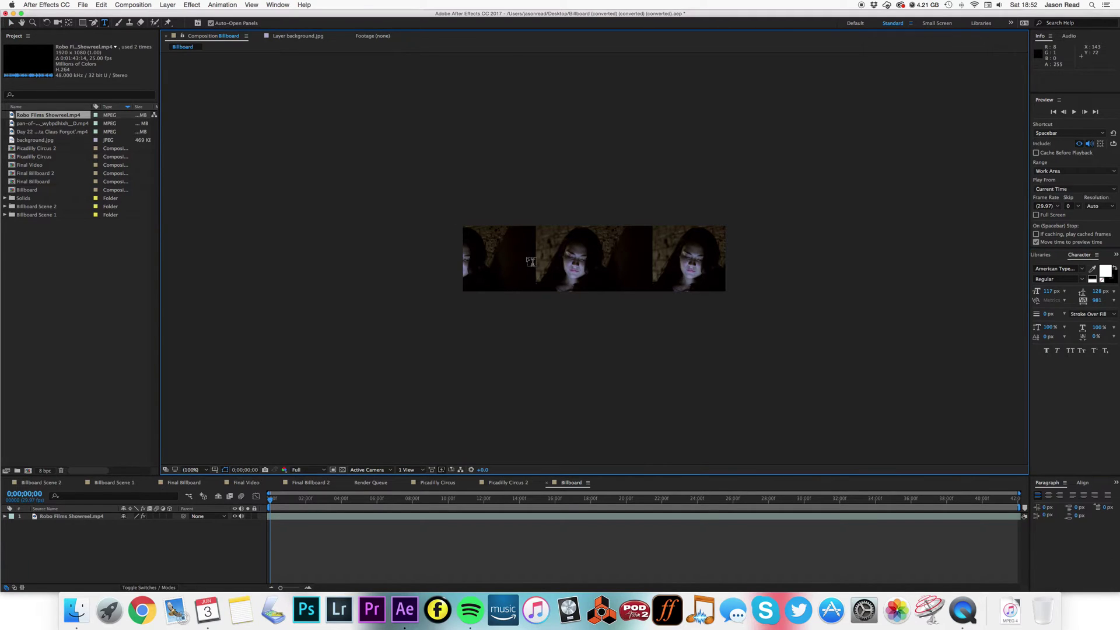
{"action": "left_click", "coordinate": [527, 266]}
{"action": "type", "text": "ROBO FILMS"}
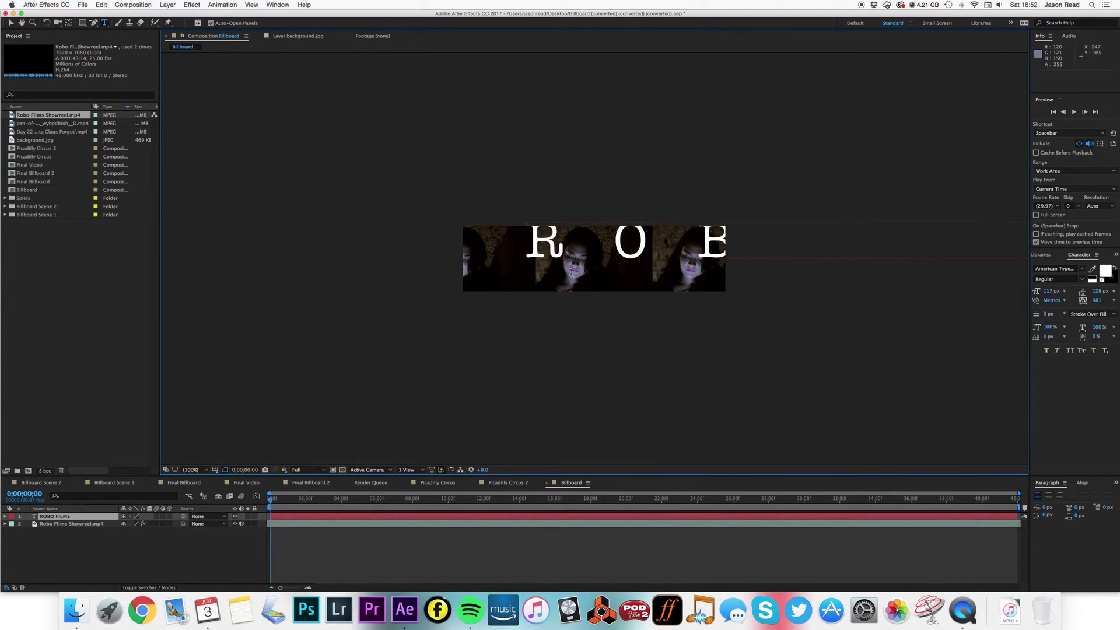
{"action": "key", "text": "comma"}
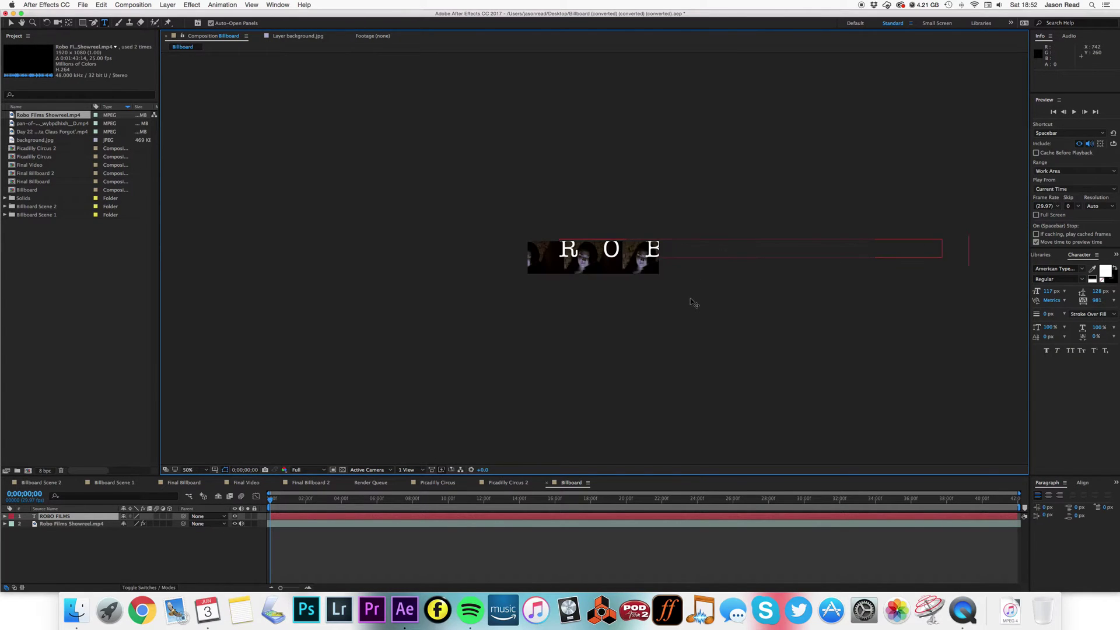
{"action": "key", "text": "period"}
{"action": "key", "text": "period"}
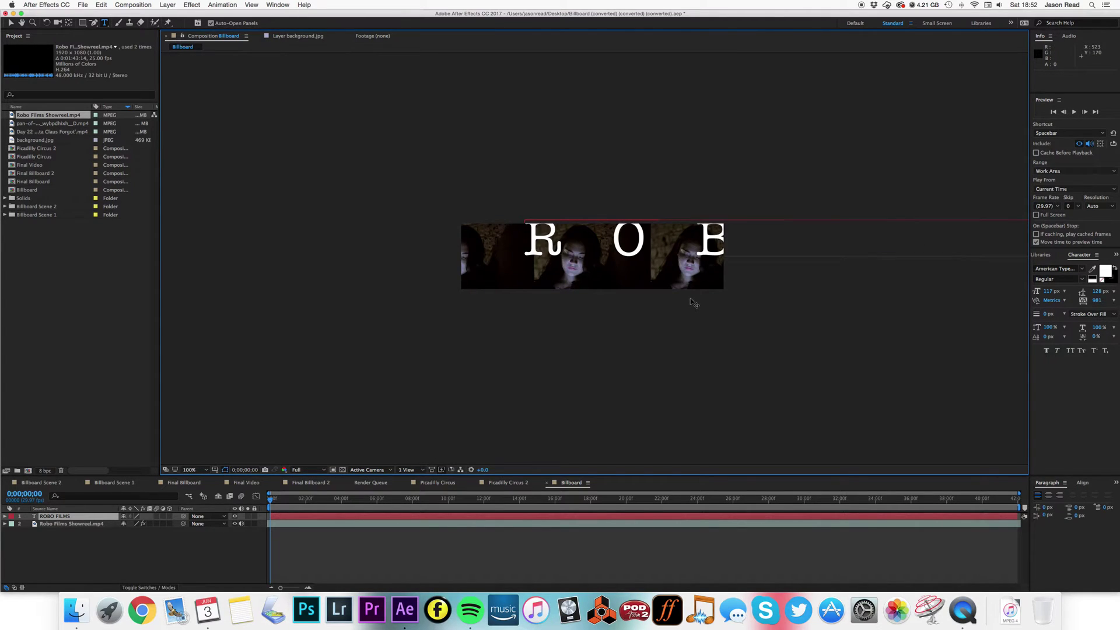
- Give ROBO FILMS tracking 100 and 69 px size, and centre it vertically
{"action": "left_click", "coordinate": [1101, 299]}
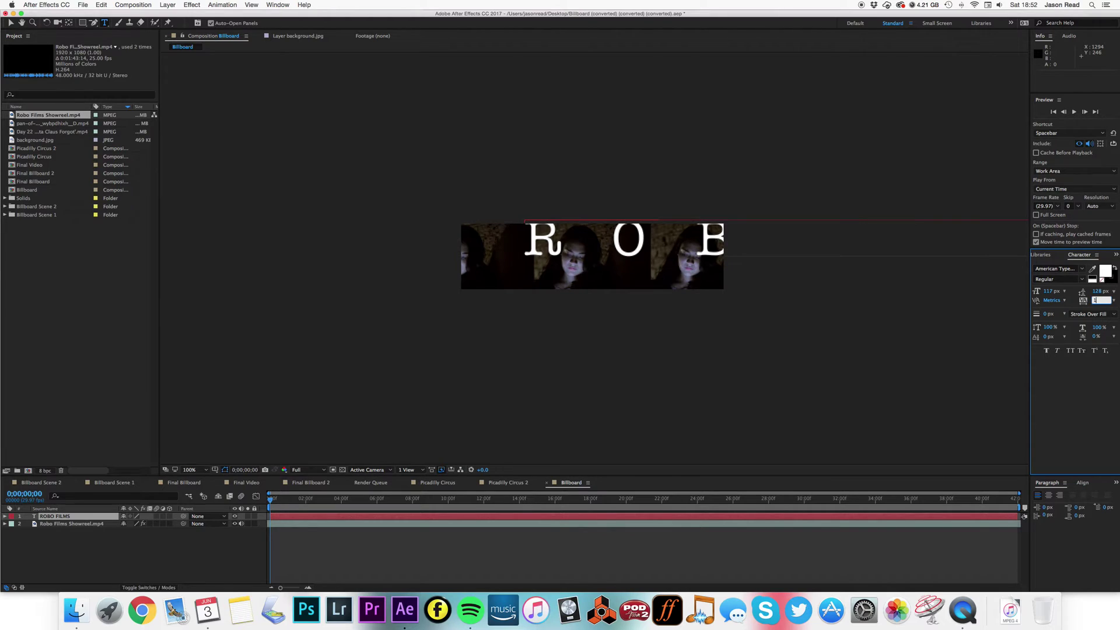
{"action": "key", "text": "Return"}
{"action": "left_click", "coordinate": [824, 517]}
{"action": "left_click", "coordinate": [1096, 299]}
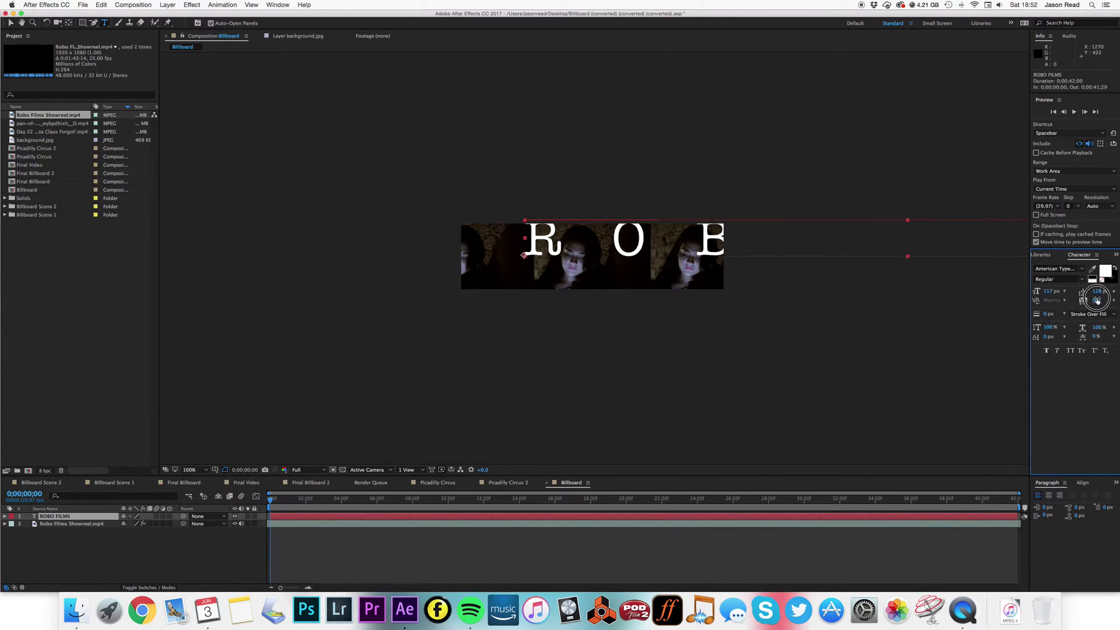
{"action": "type", "text": "100"}
{"action": "key", "text": "Return"}
{"action": "left_click_drag", "start_coordinate": [1050, 295], "coordinate": [1028, 295]}
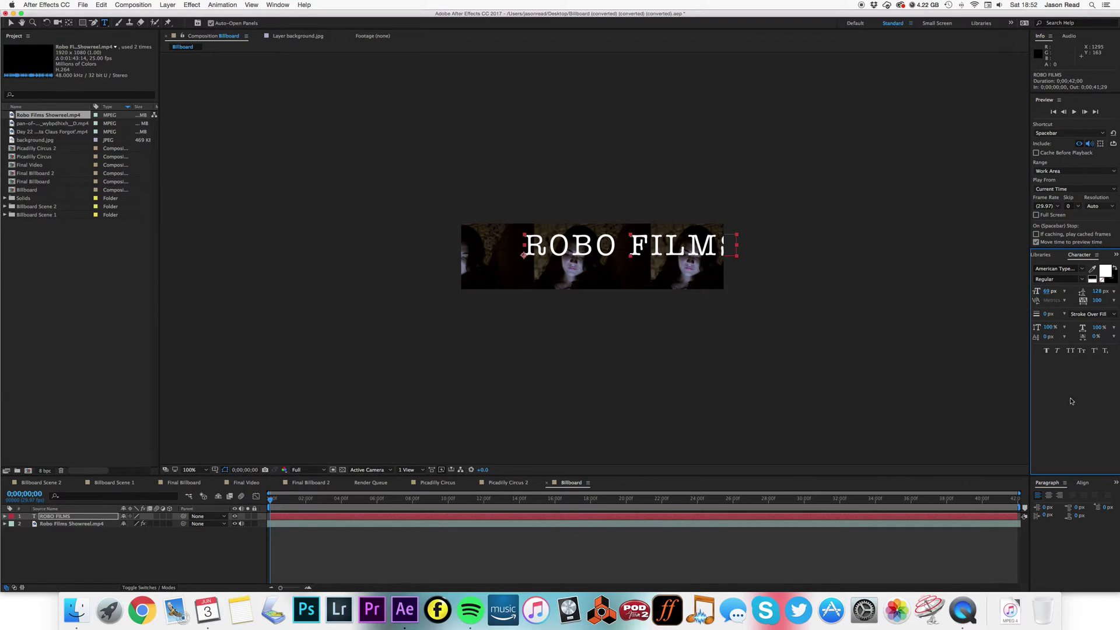
{"action": "left_click", "coordinate": [1082, 482]}
{"action": "left_click", "coordinate": [1099, 505]}
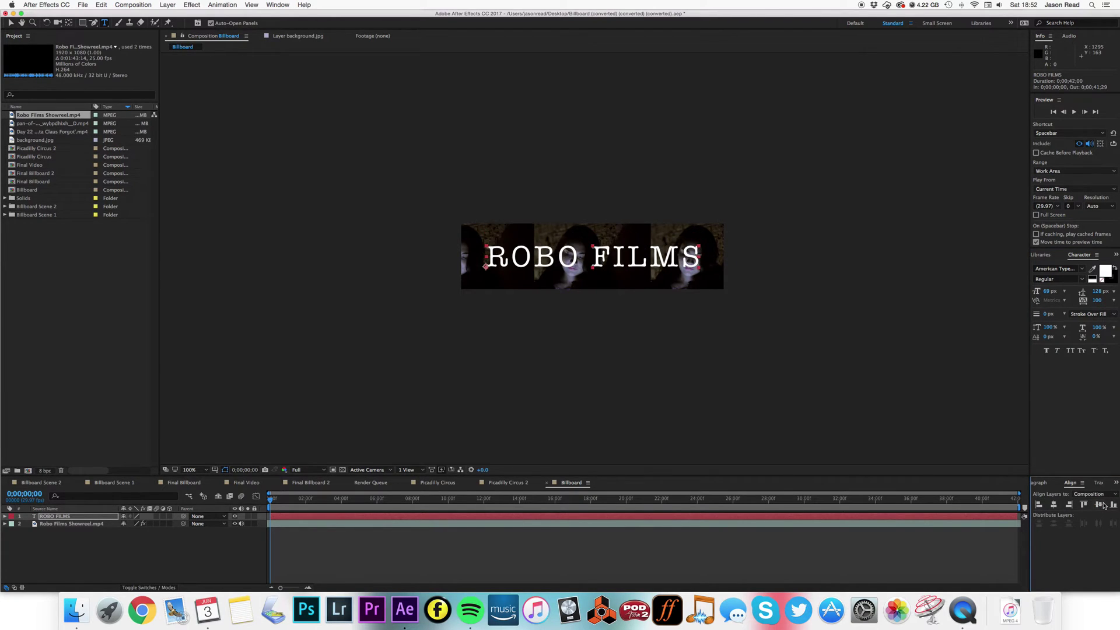
{"action": "left_click", "coordinate": [825, 582]}
{"action": "left_click", "coordinate": [327, 515]}
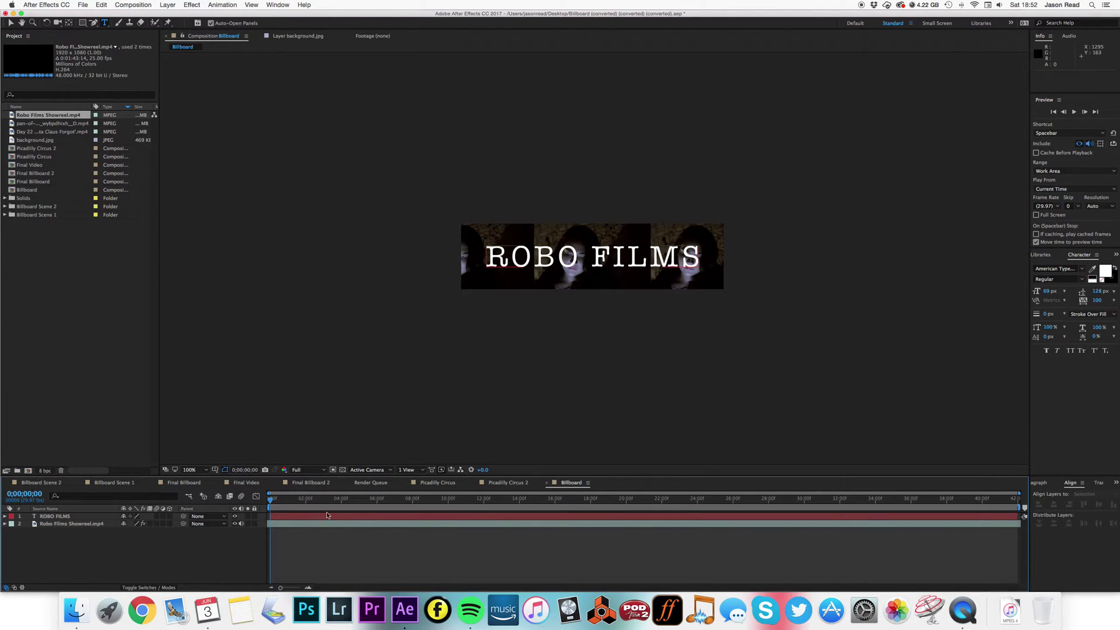
{"action": "left_click", "coordinate": [107, 360]}
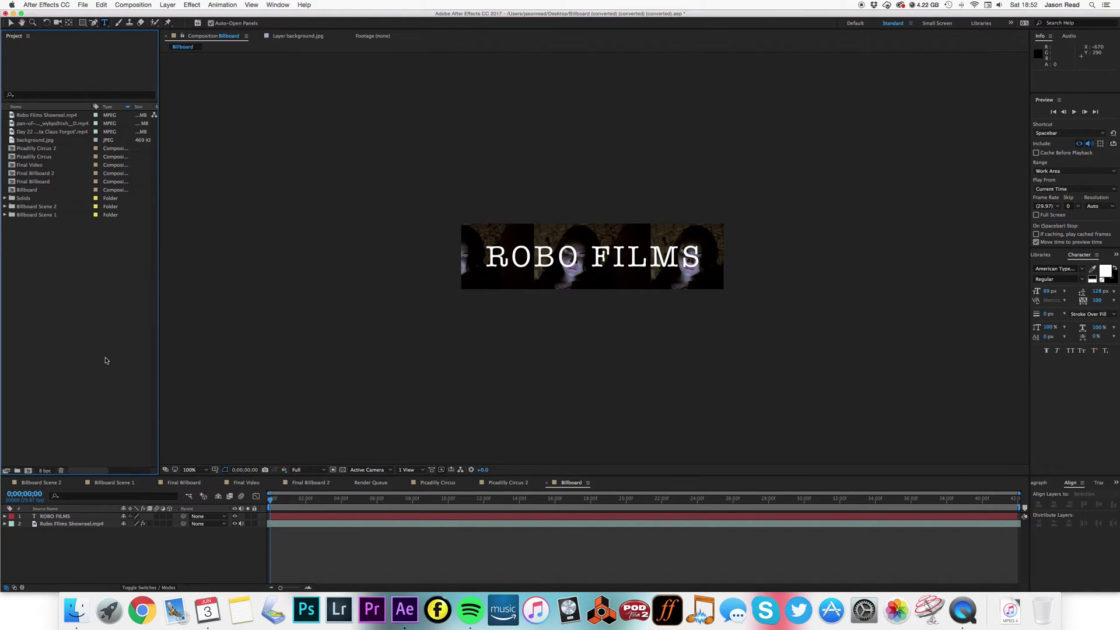
- Add the Billboard composition as a new layer in the Picadilly Circus 2 timeline
{"action": "left_click", "coordinate": [508, 483]}
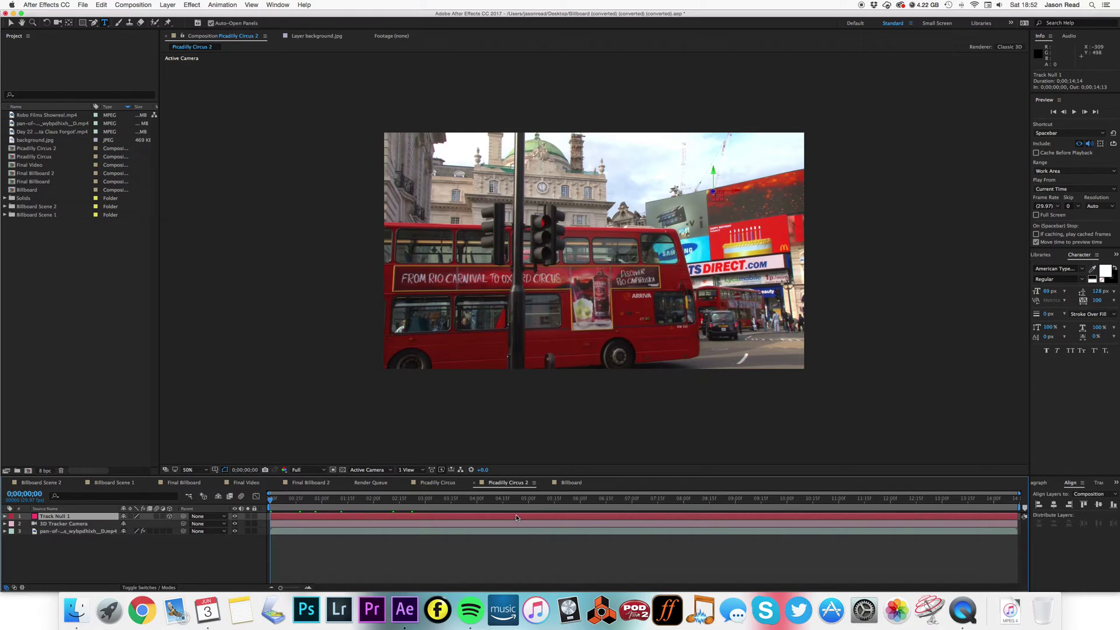
{"action": "left_click", "coordinate": [87, 290]}
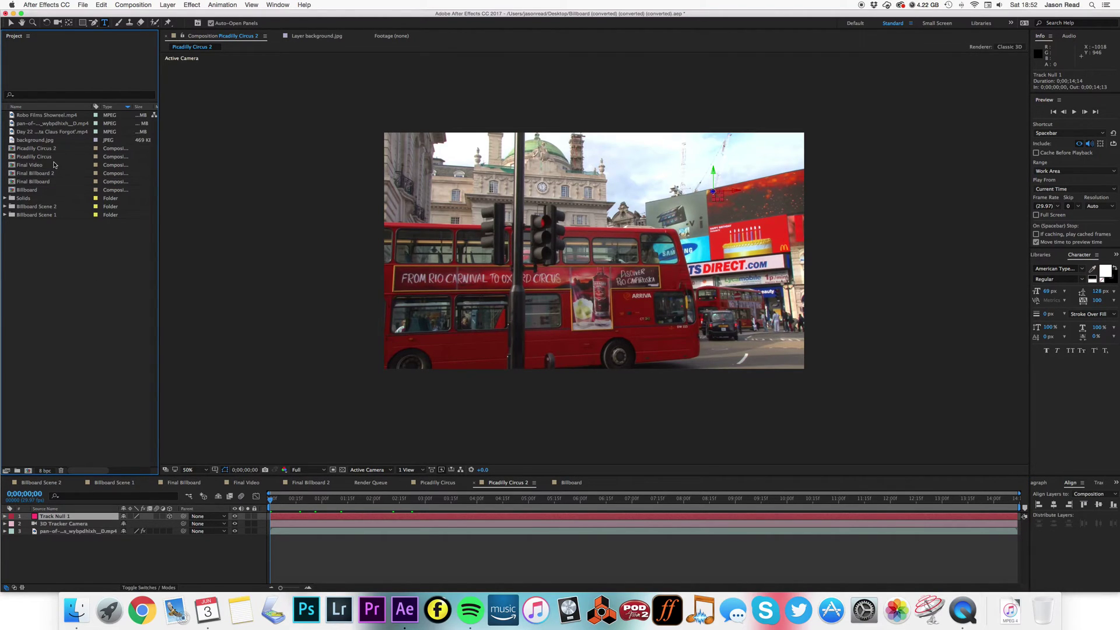
{"action": "left_click", "coordinate": [38, 189]}
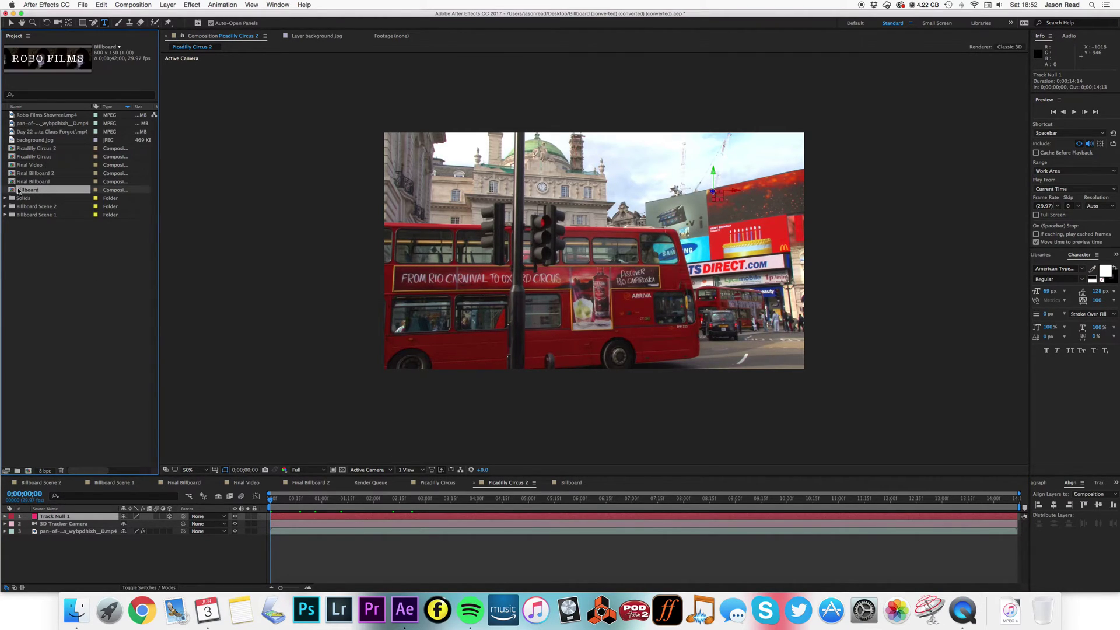
{"action": "left_click_drag", "start_coordinate": [122, 508], "coordinate": [121, 516]}
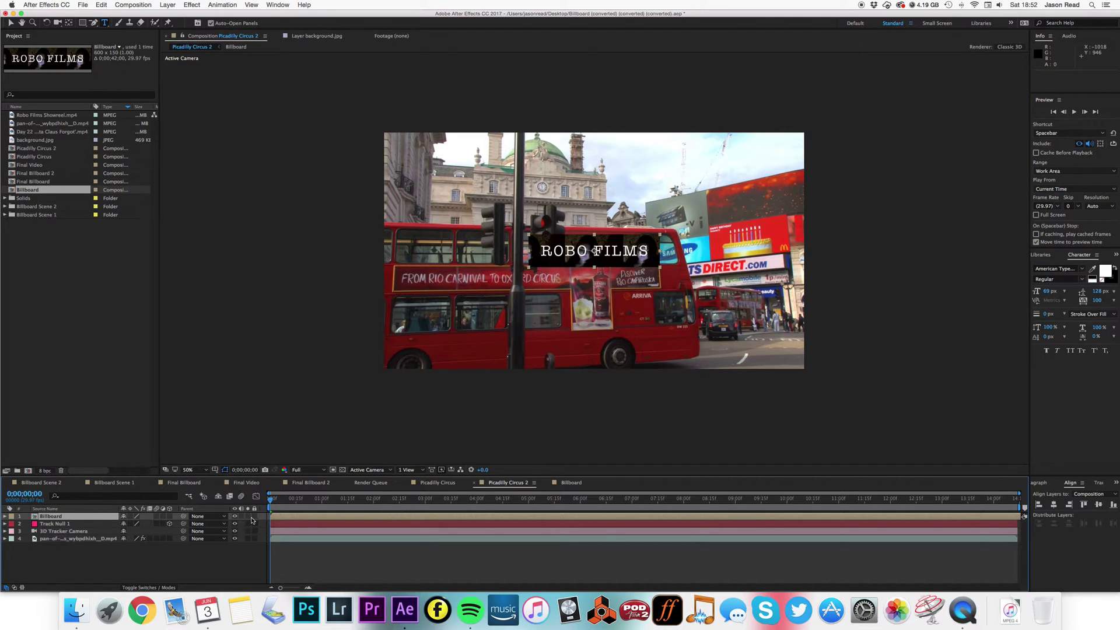
- Make the Billboard layer 3D and check its placement in a custom 3D view
{"action": "left_click", "coordinate": [212, 555]}
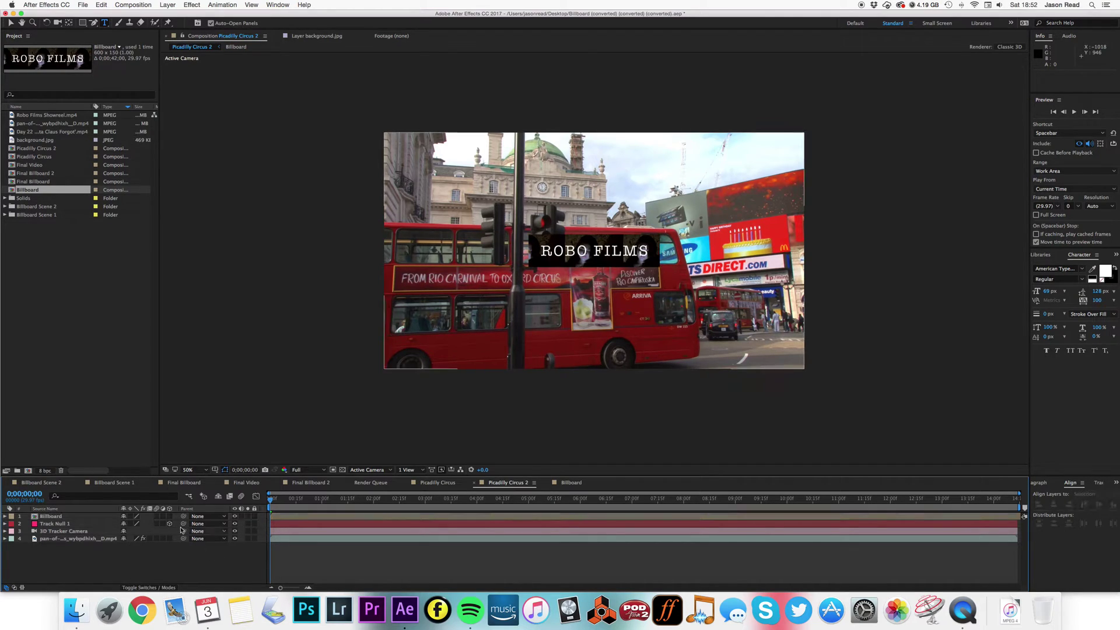
{"action": "left_click", "coordinate": [170, 516]}
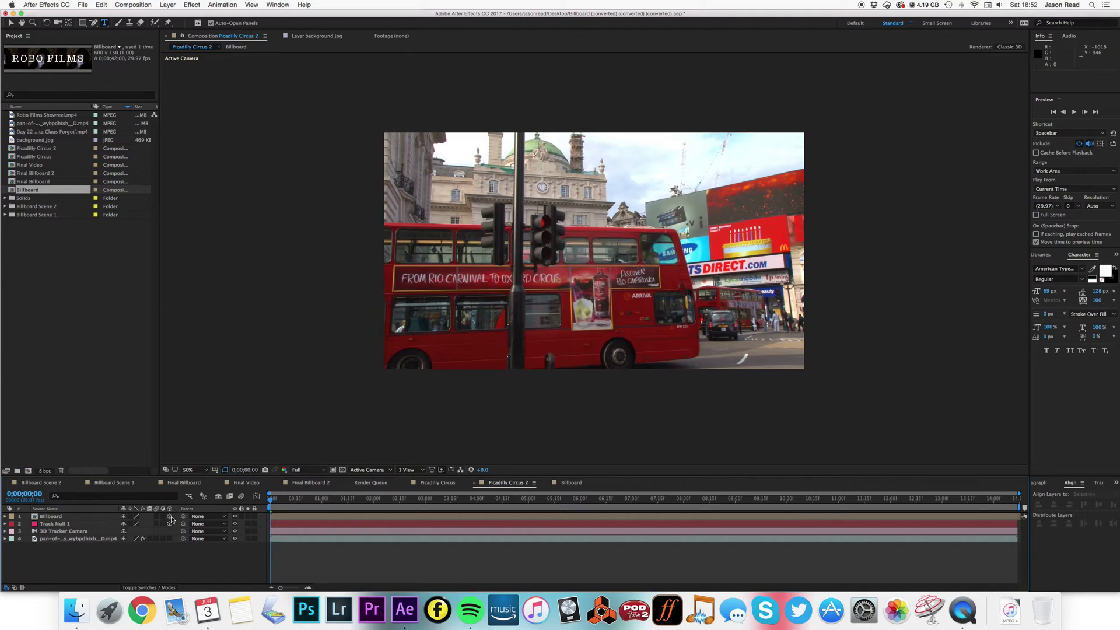
{"action": "left_click", "coordinate": [387, 470]}
{"action": "left_click", "coordinate": [399, 563]}
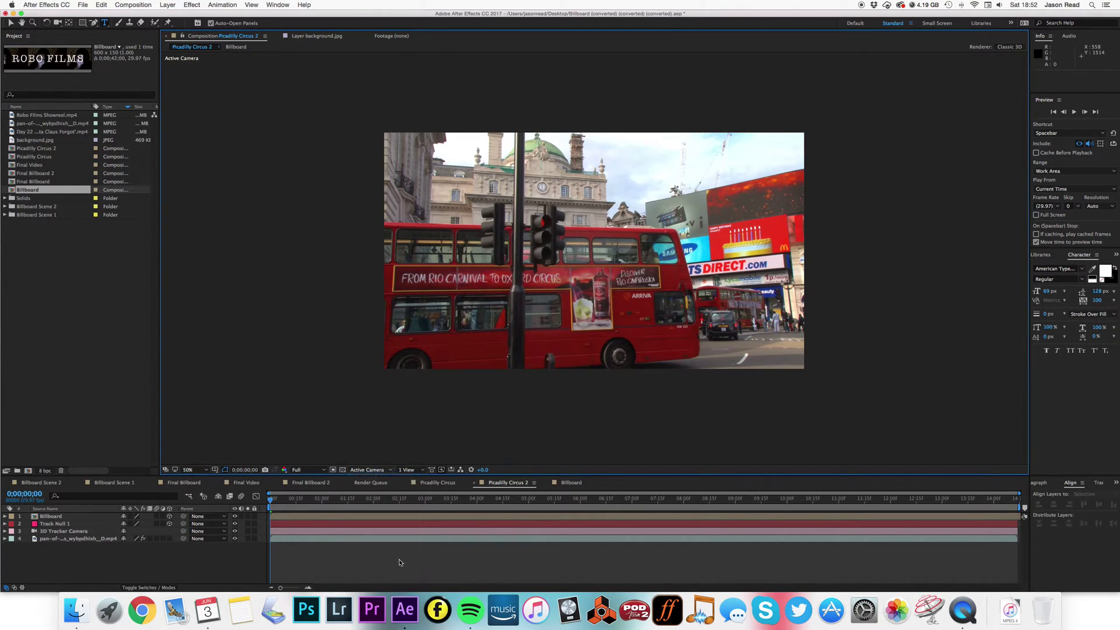
{"action": "left_click", "coordinate": [561, 517]}
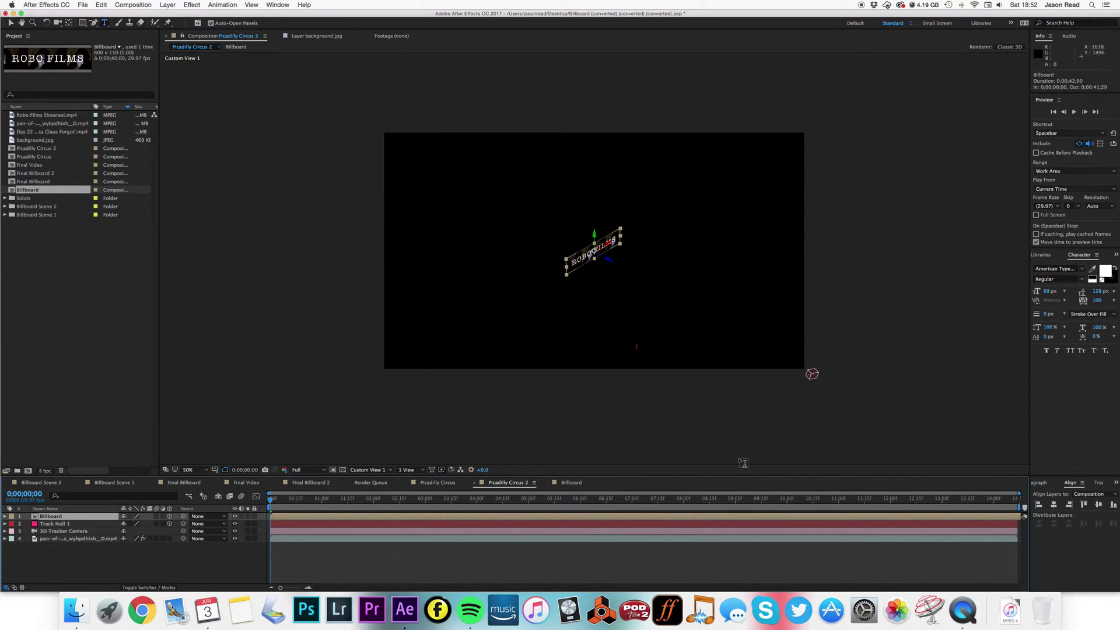
{"action": "left_click", "coordinate": [620, 532]}
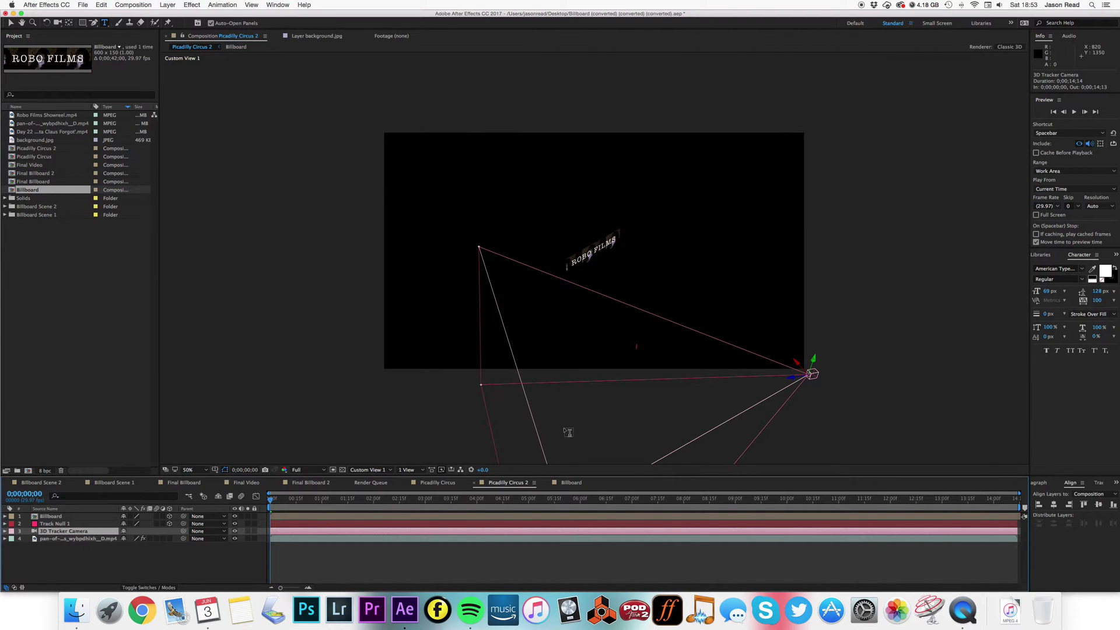
{"action": "left_click", "coordinate": [385, 543]}
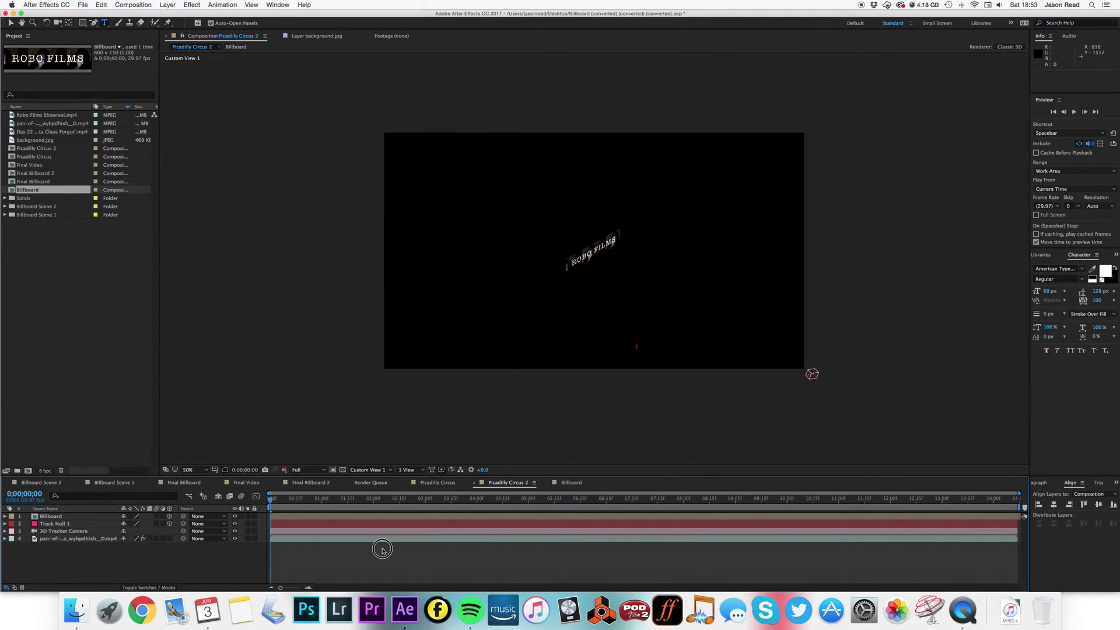
{"action": "left_click", "coordinate": [368, 469]}
{"action": "left_click", "coordinate": [376, 474]}
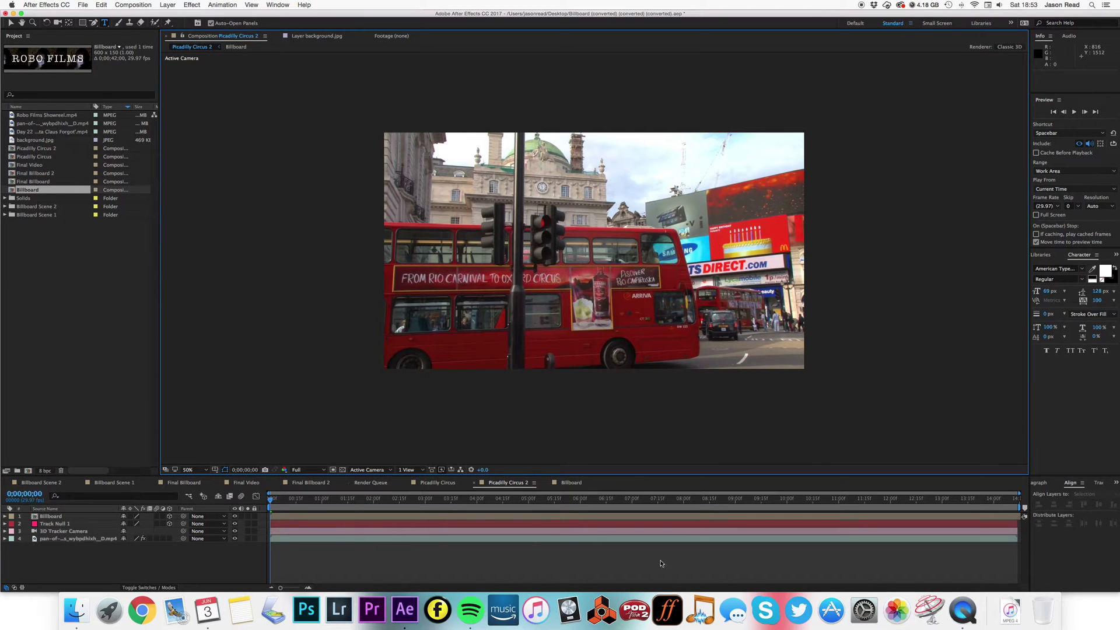
- Paste Track Null 1's Position (214.9, 302.8, -1100.8) into the Billboard layer's Position
{"action": "left_click", "coordinate": [576, 524]}
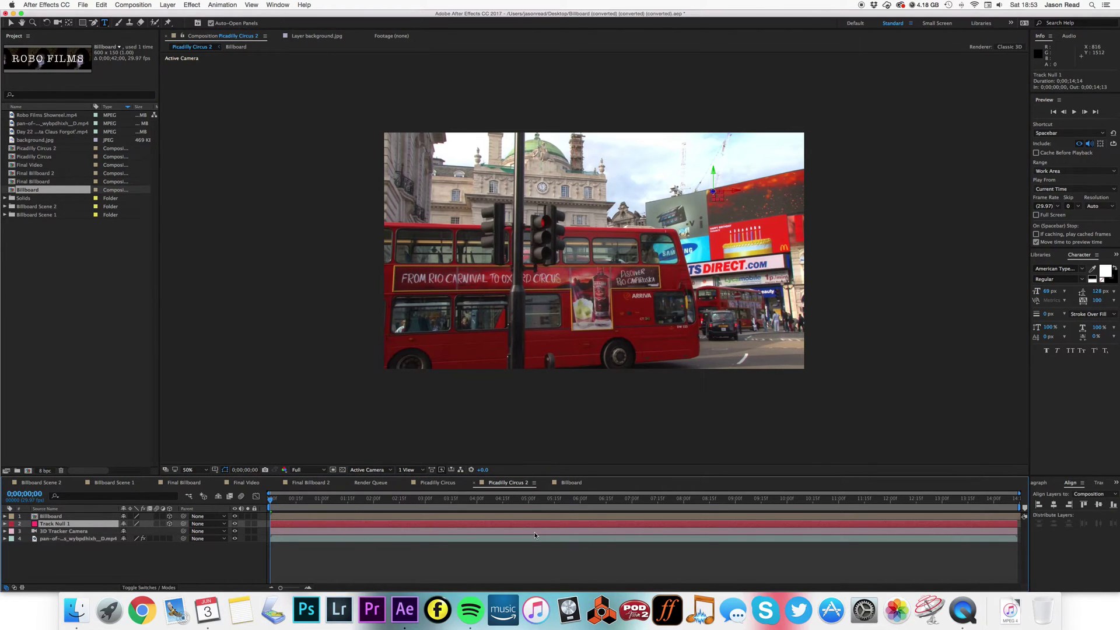
{"action": "key", "text": "p"}
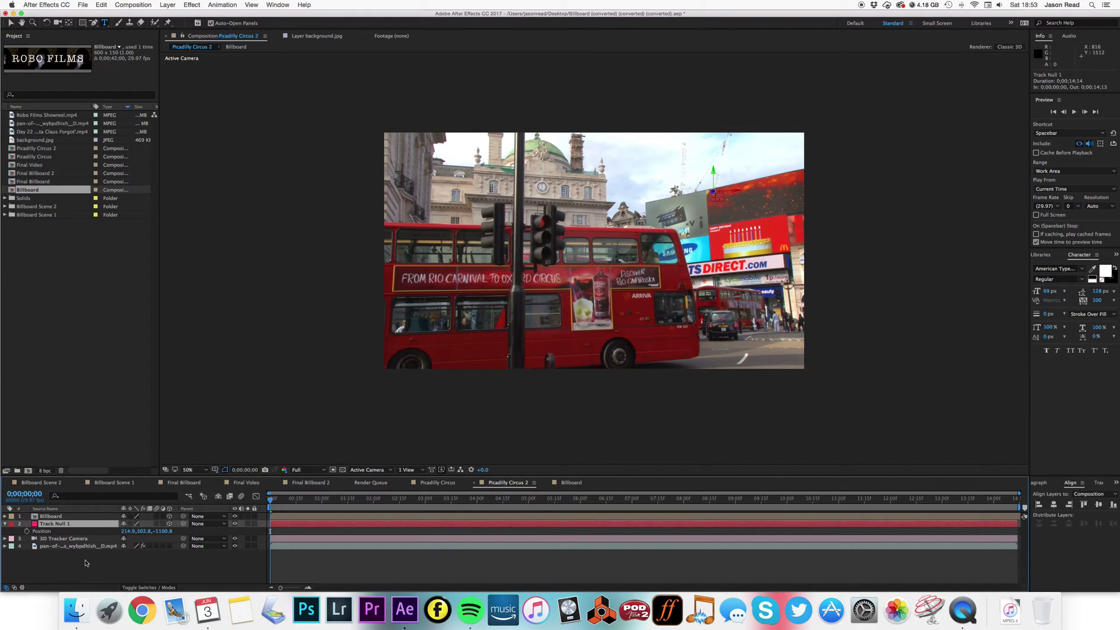
{"action": "left_click", "coordinate": [42, 531]}
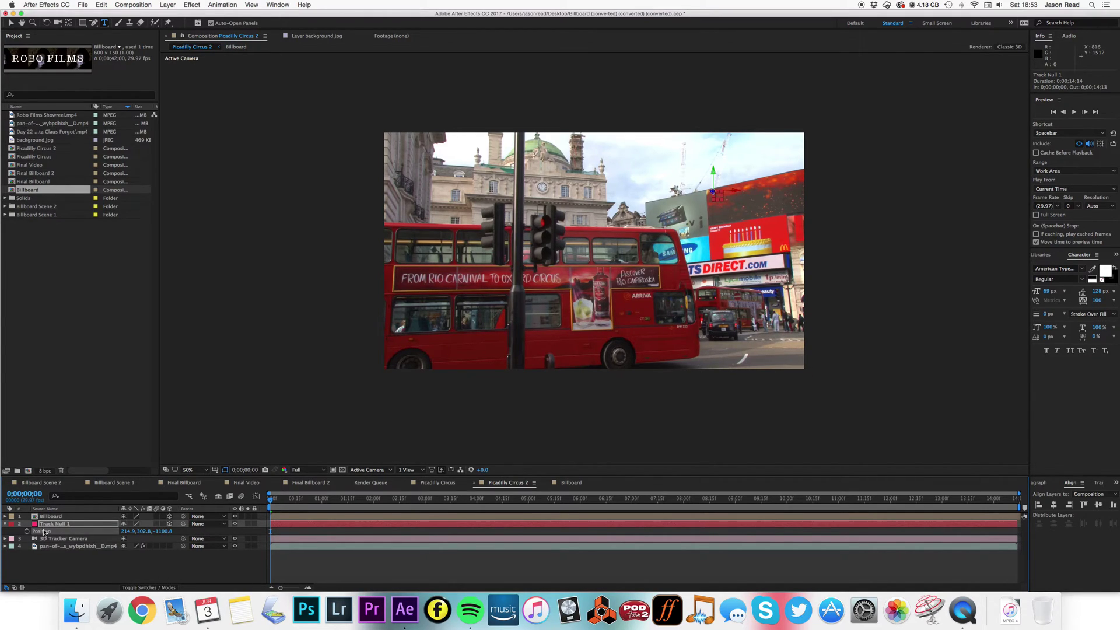
{"action": "left_click", "coordinate": [48, 517]}
{"action": "key", "text": "p"}
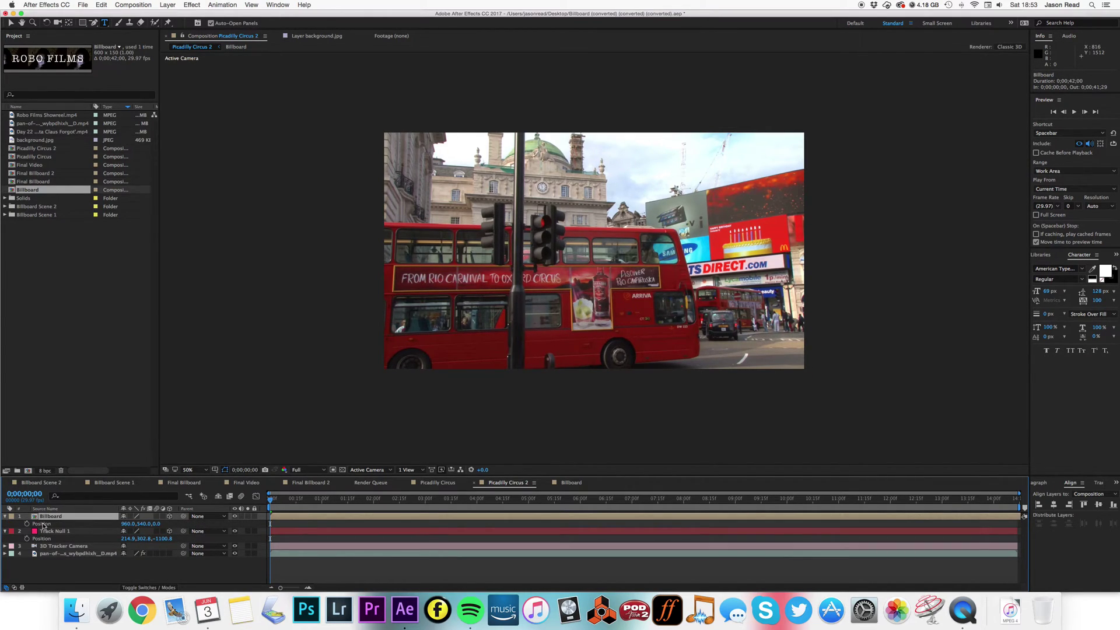
{"action": "left_click", "coordinate": [42, 524]}
{"action": "key", "text": "super+v"}
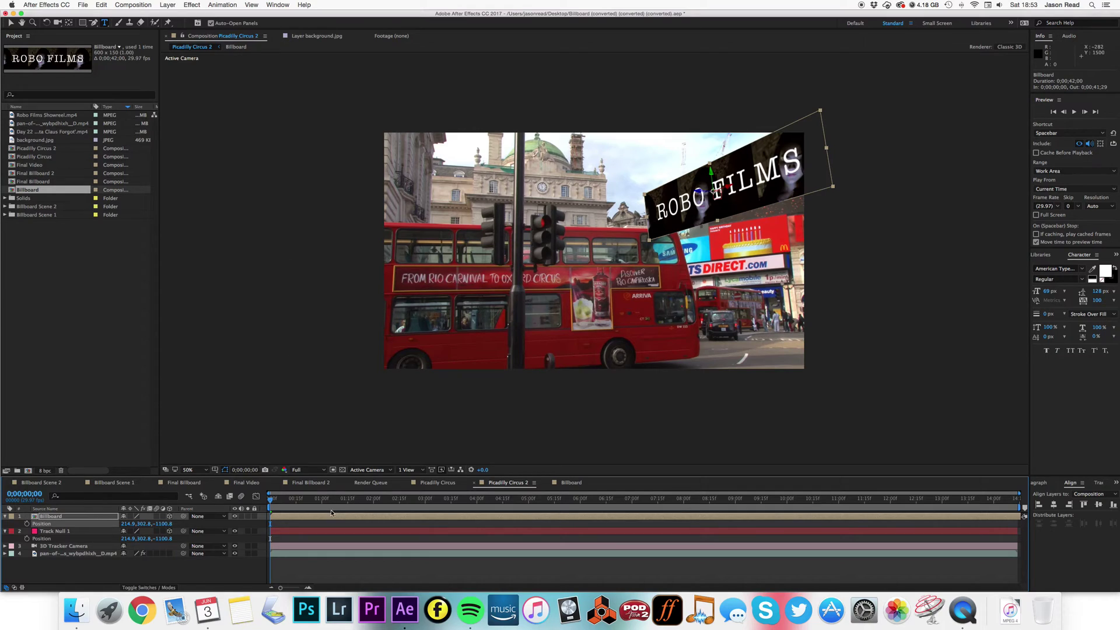
- Tilt the Billboard layer and move it right and down over the street's screens
{"action": "left_click_drag", "start_coordinate": [278, 501], "coordinate": [265, 508]}
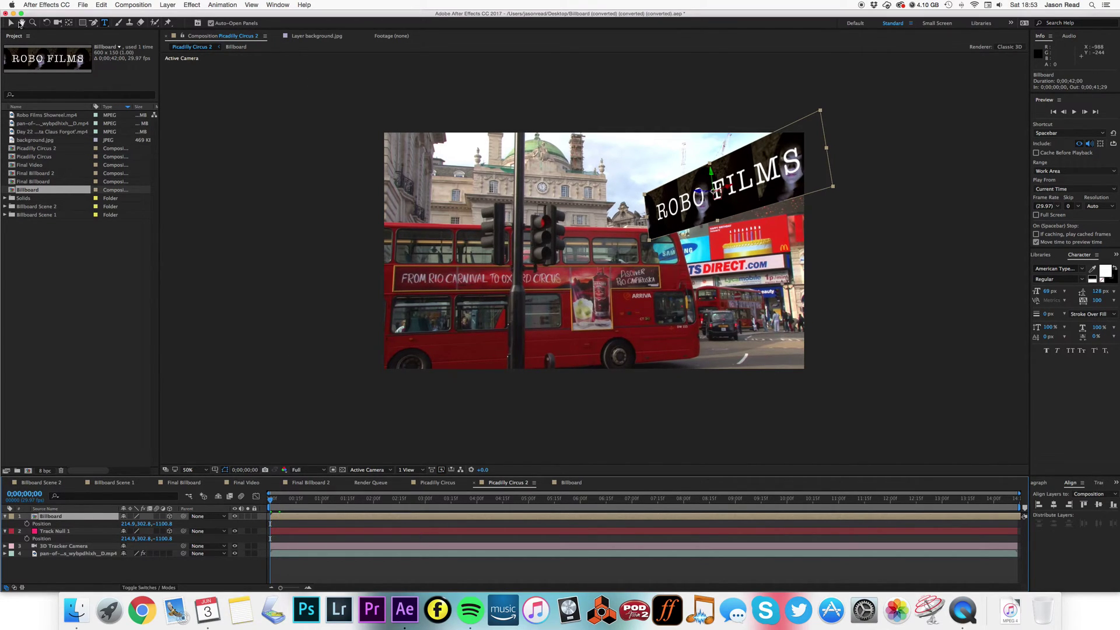
{"action": "left_click", "coordinate": [46, 23]}
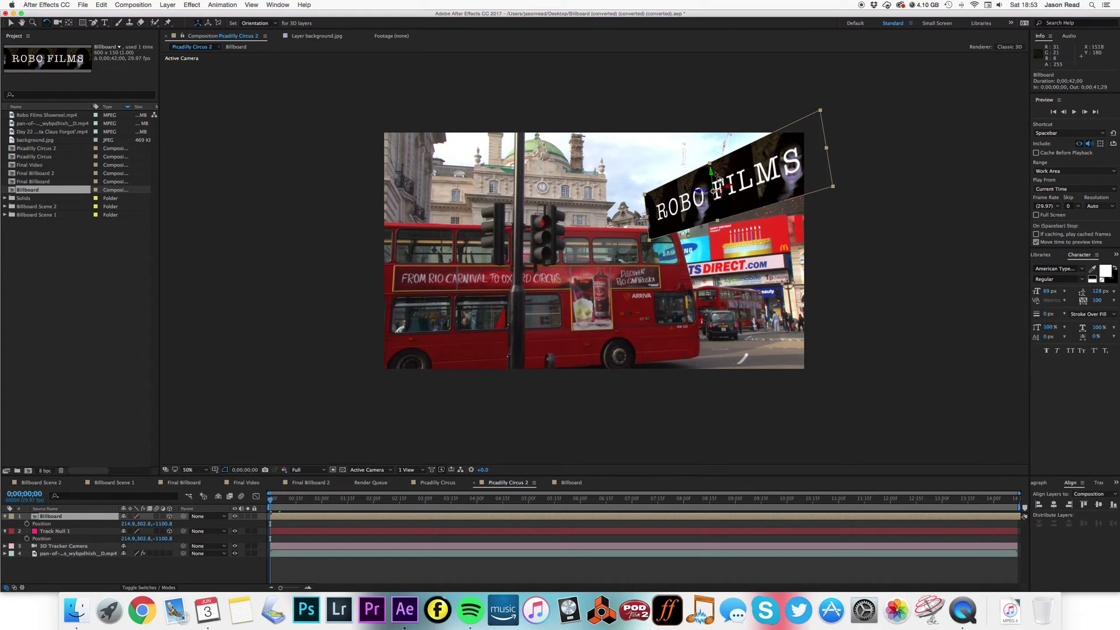
{"action": "left_click_drag", "start_coordinate": [718, 176], "coordinate": [713, 173]}
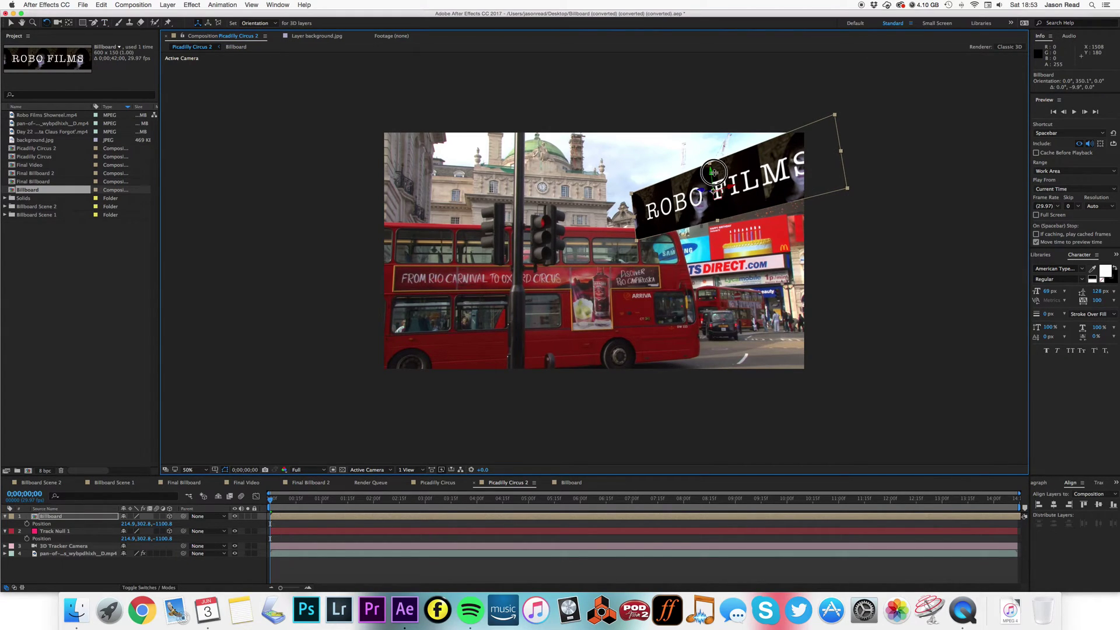
{"action": "left_click", "coordinate": [10, 23]}
{"action": "left_click_drag", "start_coordinate": [728, 187], "coordinate": [793, 187]}
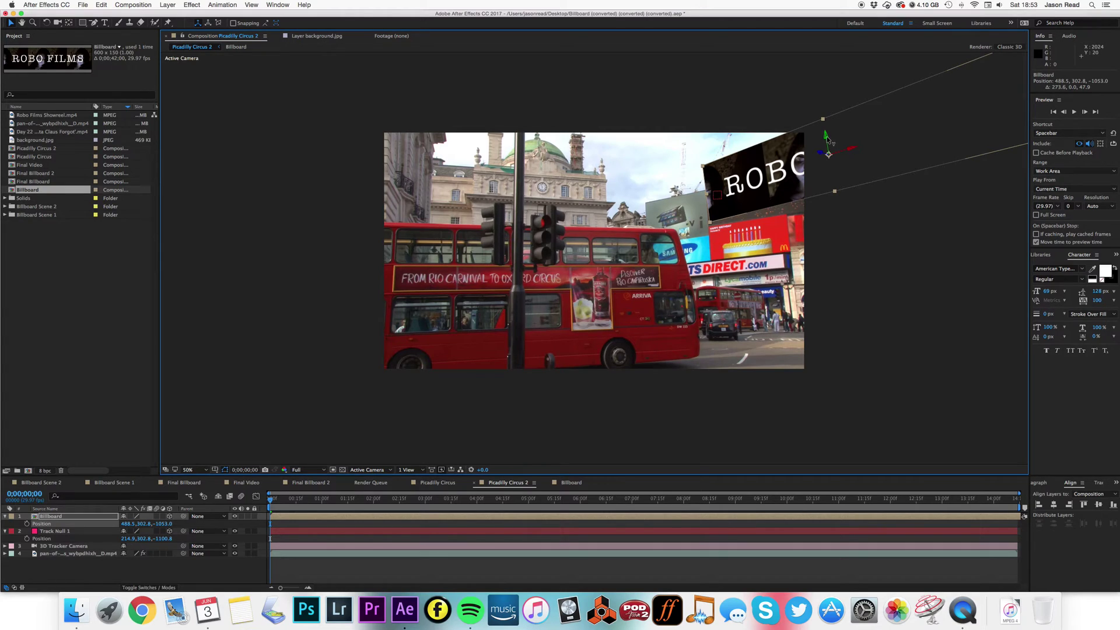
{"action": "left_click_drag", "start_coordinate": [827, 138], "coordinate": [828, 150]}
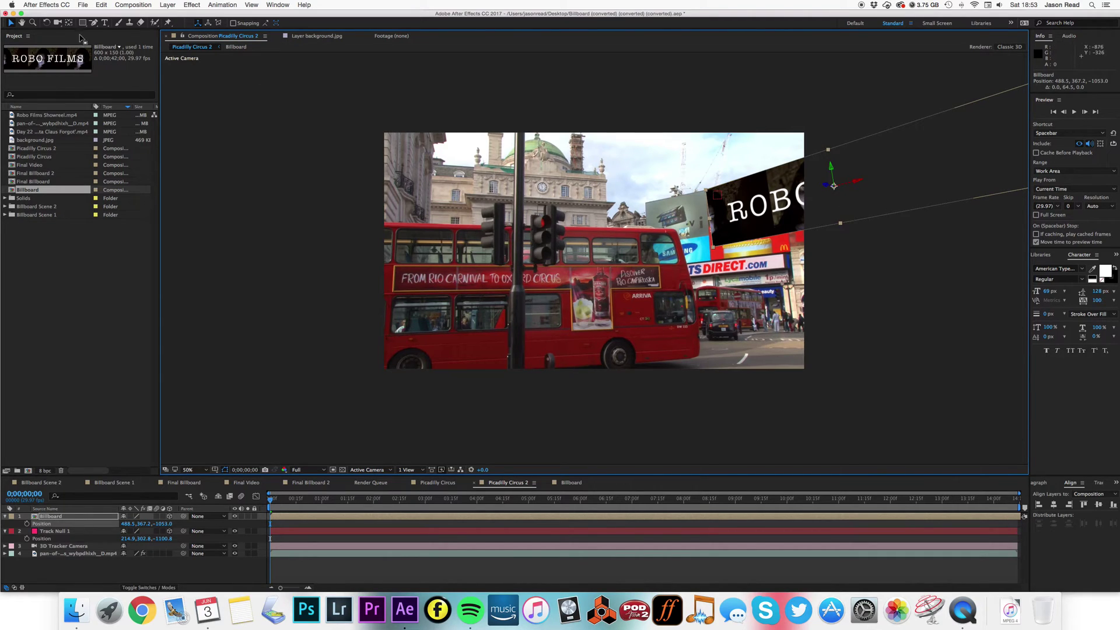
- Refine the tilt, scale the billboard down and place it at 418.2, 361.0, -1089.1
{"action": "left_click", "coordinate": [47, 23]}
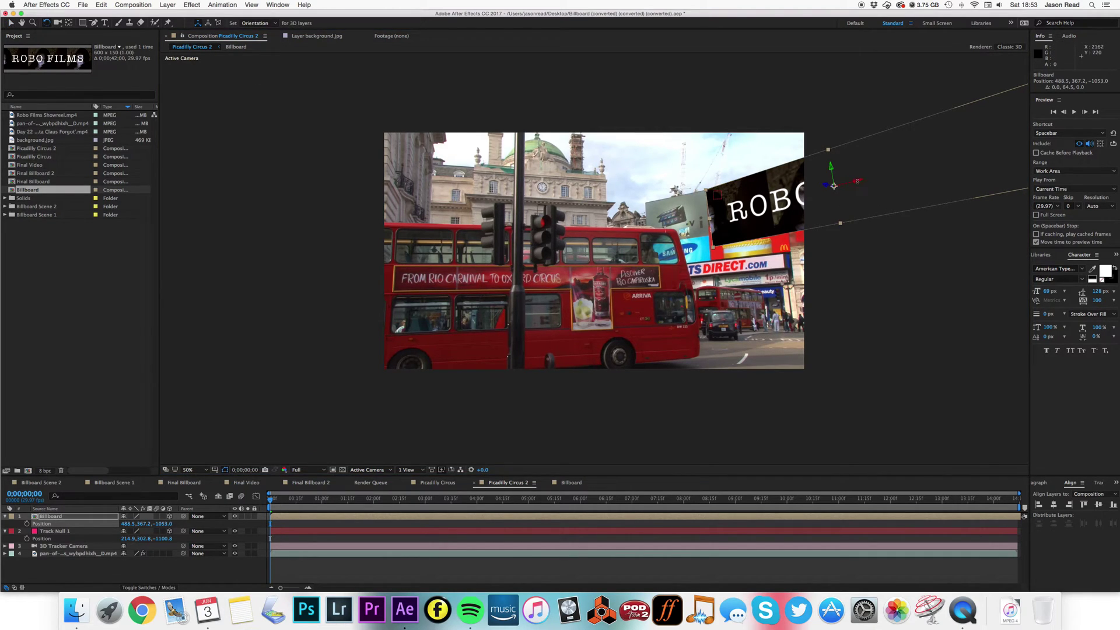
{"action": "left_click_drag", "start_coordinate": [857, 181], "coordinate": [834, 166]}
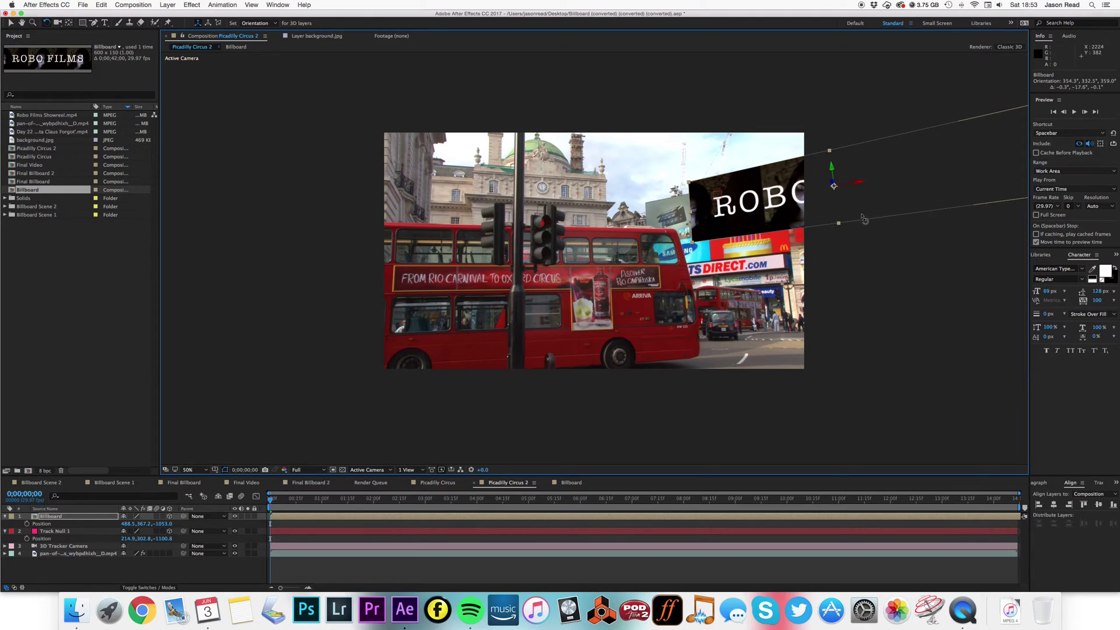
{"action": "key", "text": "v"}
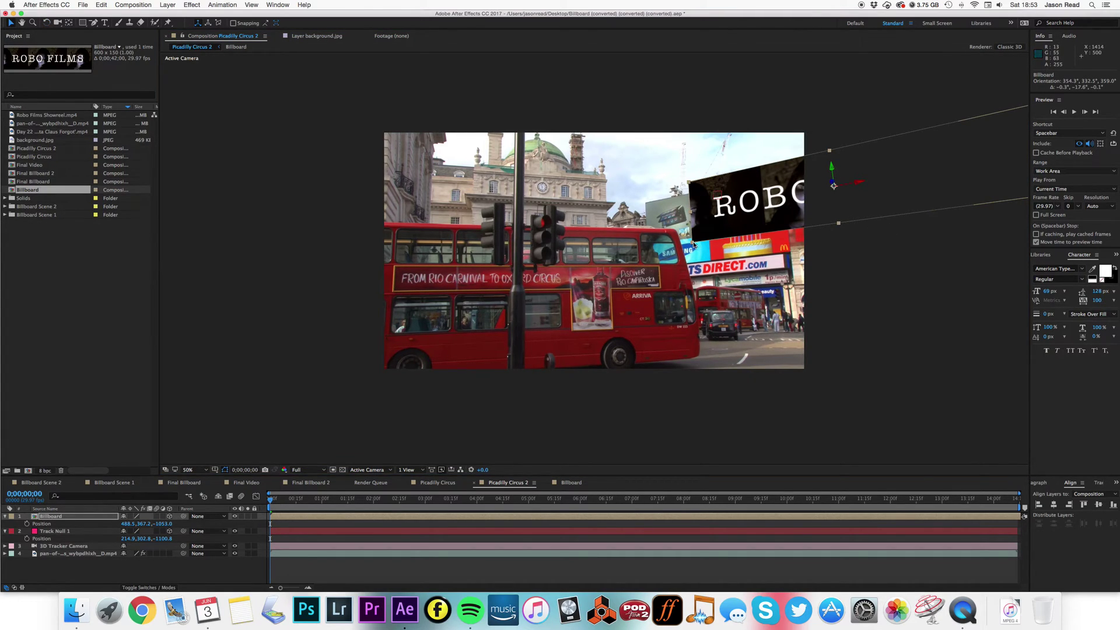
{"action": "left_click_drag", "start_coordinate": [693, 242], "coordinate": [716, 228]}
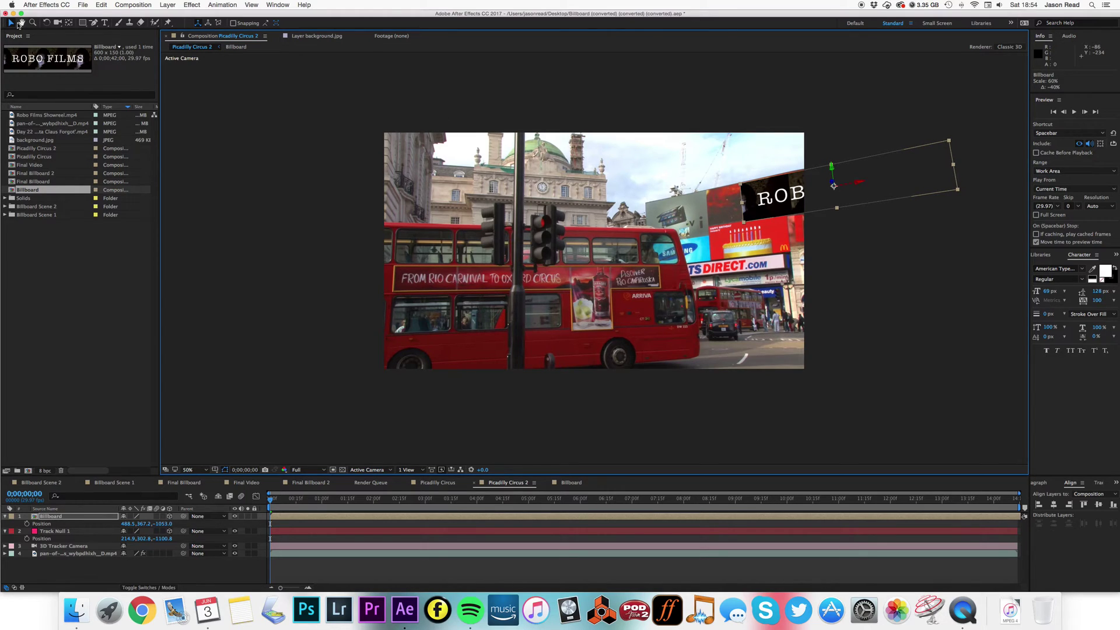
{"action": "left_click_drag", "start_coordinate": [870, 190], "coordinate": [814, 193]}
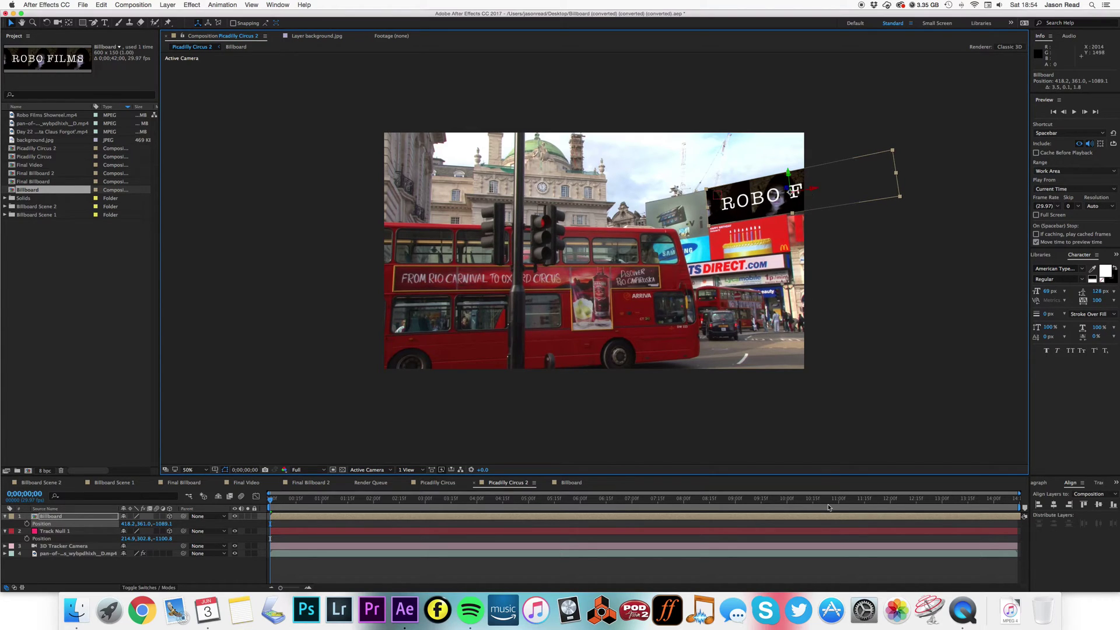
- Preview the tracked billboard, then replay it at Quarter preview resolution
{"action": "left_click", "coordinate": [830, 558]}
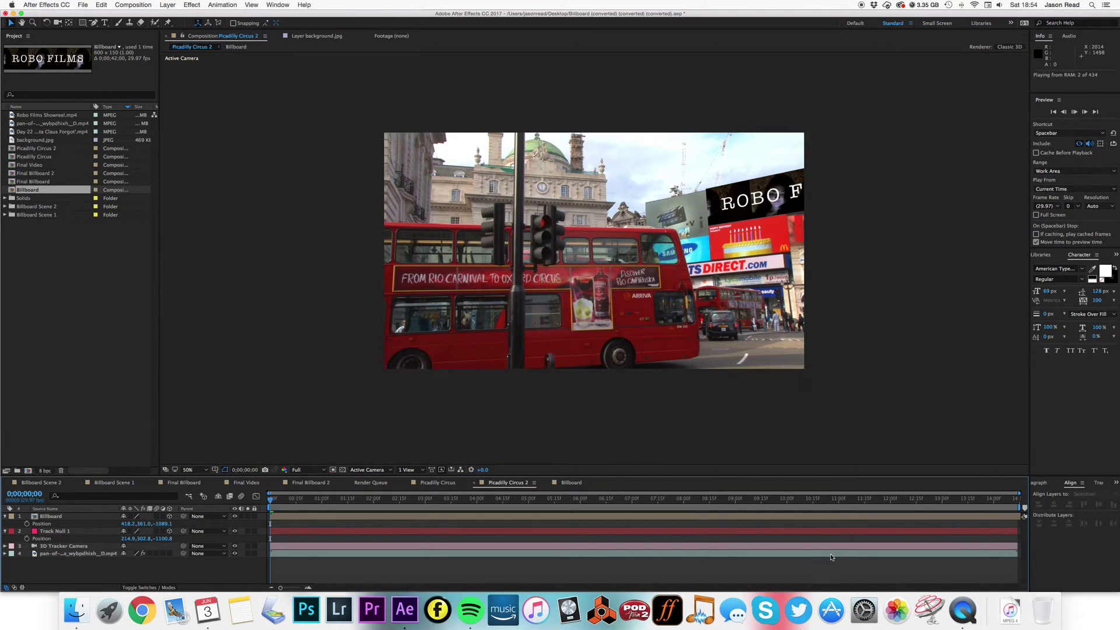
{"action": "key", "text": "space"}
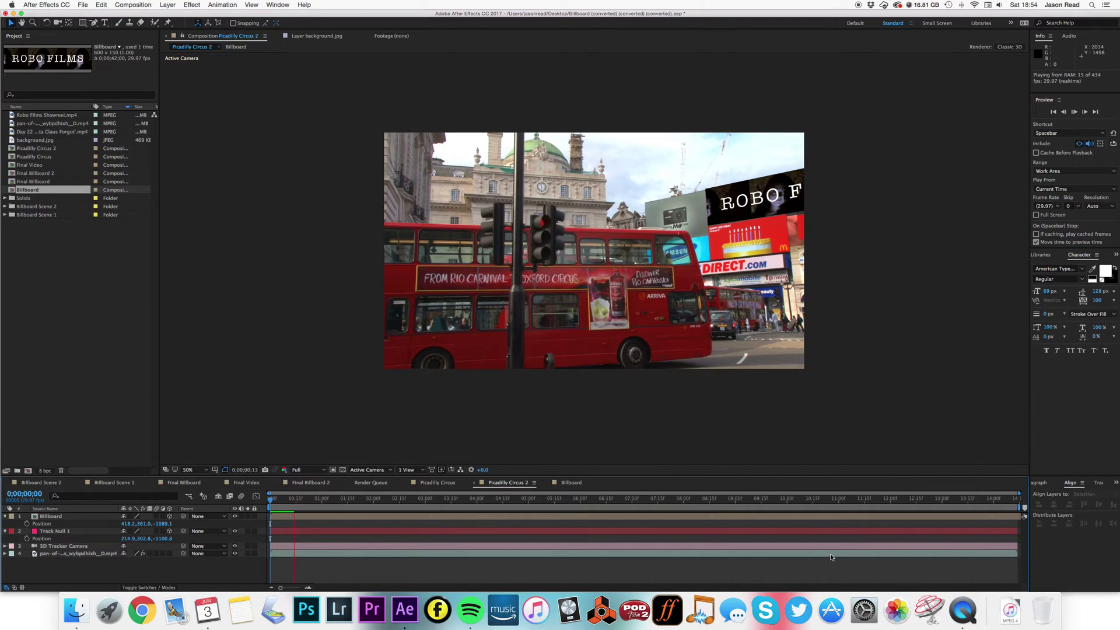
{"action": "key", "text": "space"}
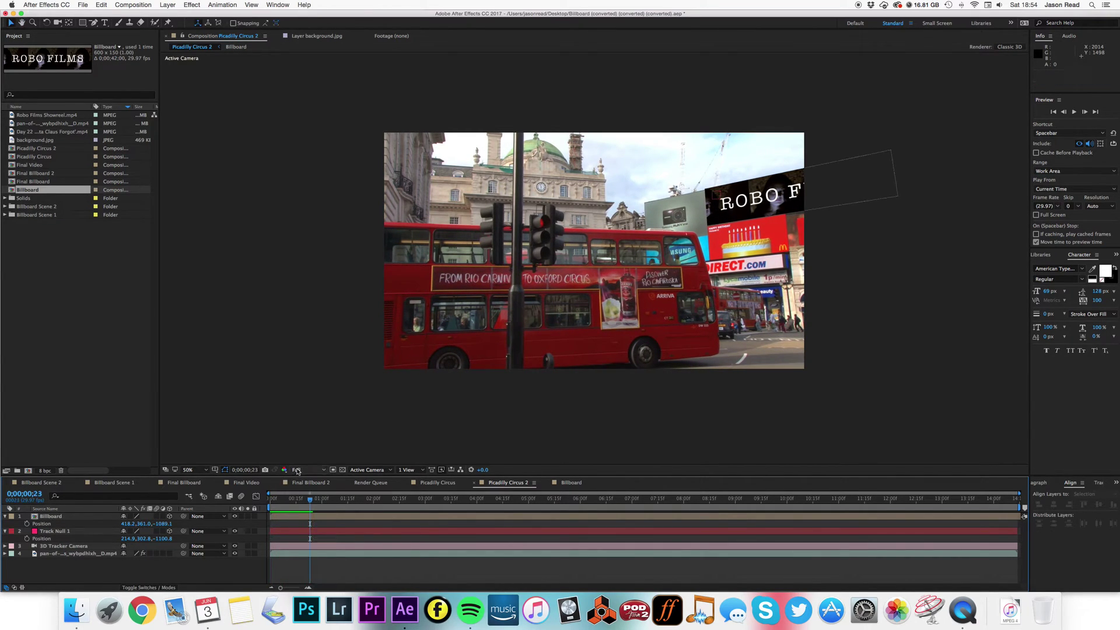
{"action": "left_click", "coordinate": [297, 471]}
{"action": "left_click", "coordinate": [300, 515]}
{"action": "key", "text": "space"}
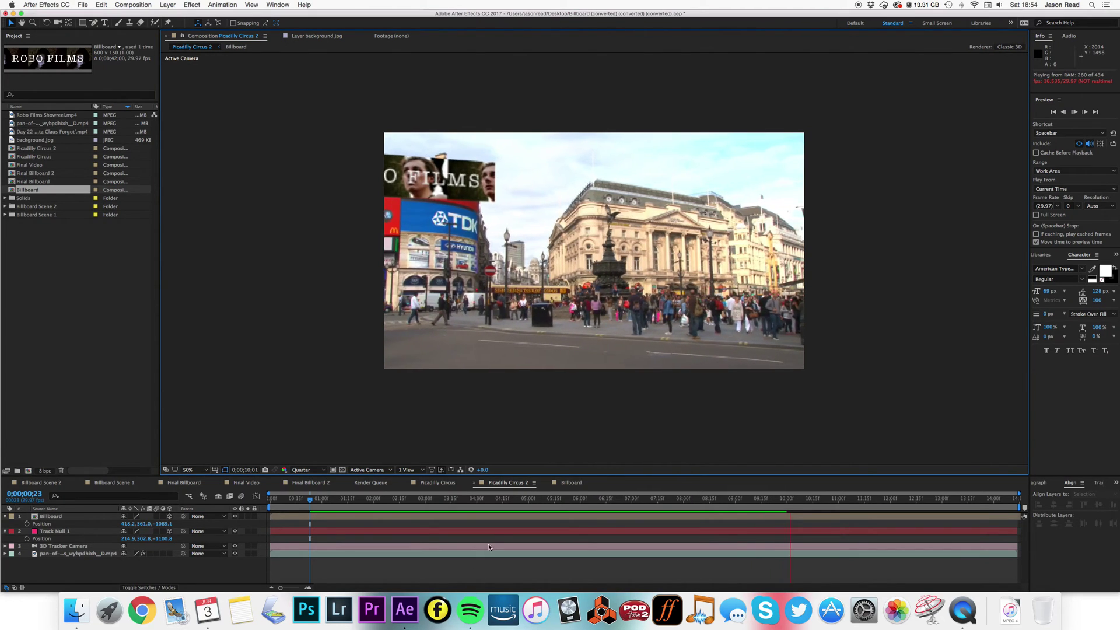
{"action": "key", "text": "space"}
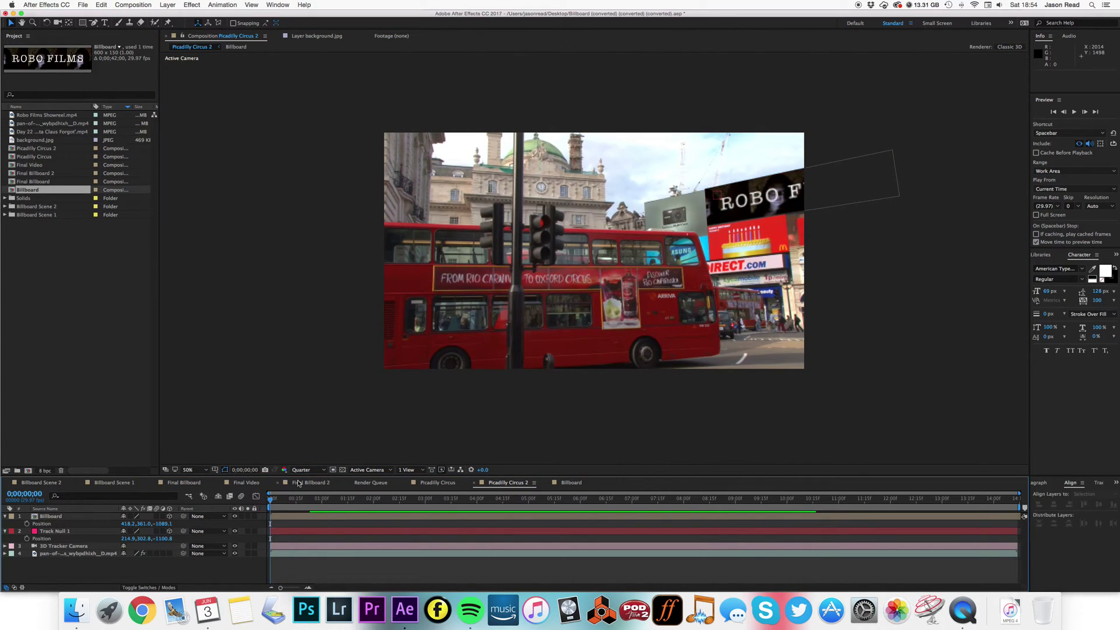
- Restore Full preview resolution and move the playhead to 0;00;03;28
{"action": "left_click", "coordinate": [311, 469]}
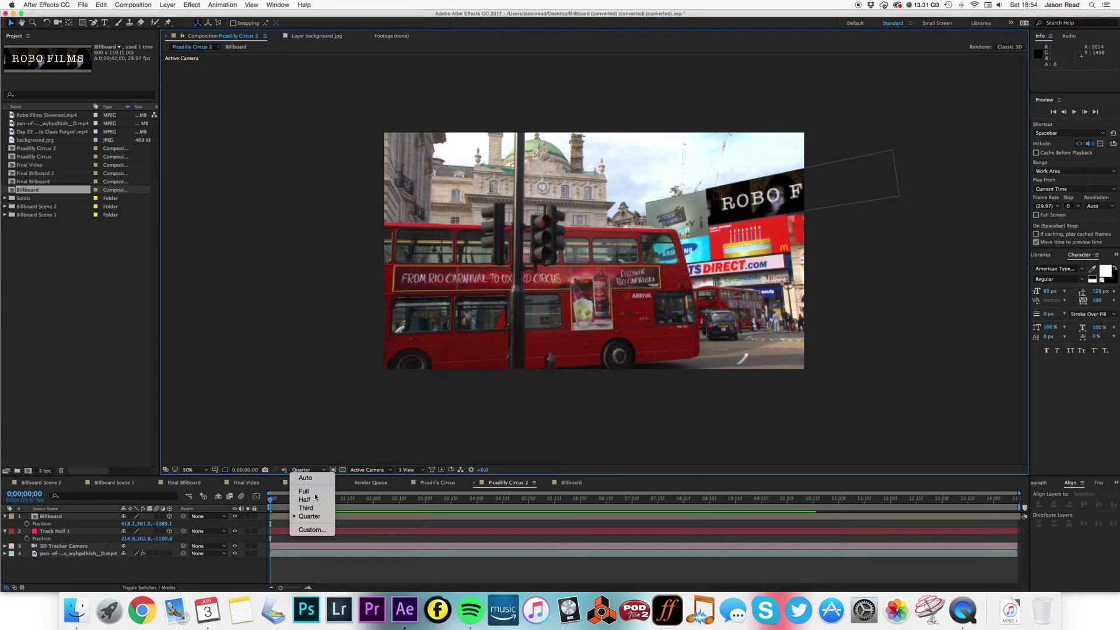
{"action": "left_click", "coordinate": [304, 491]}
{"action": "left_click_drag", "start_coordinate": [302, 500], "coordinate": [470, 509]}
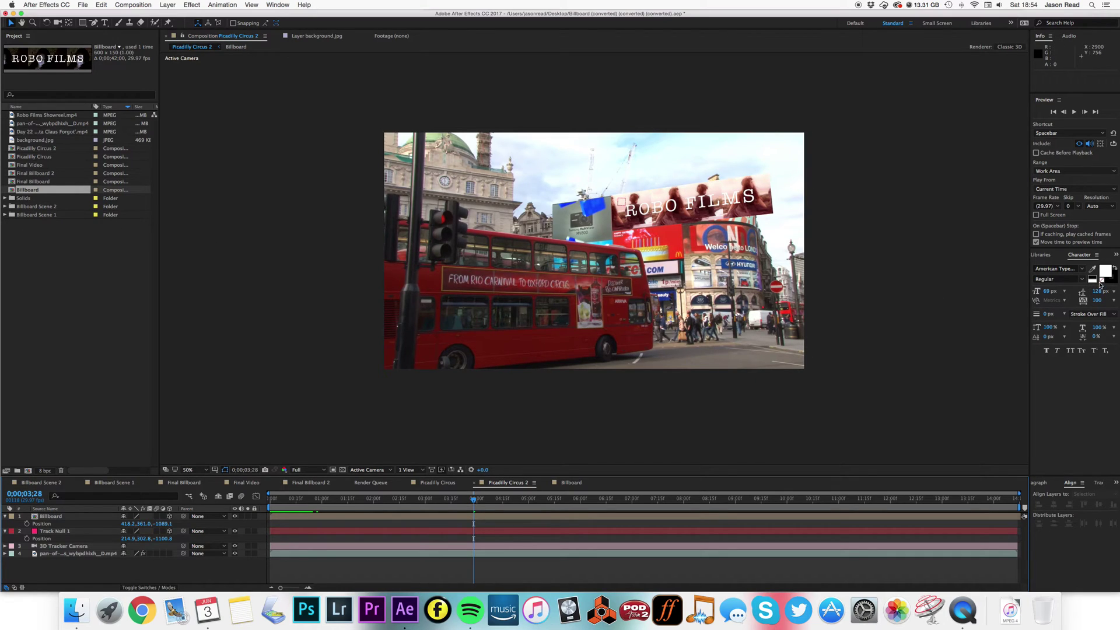
- Search the effects for 'mesh' and apply Mesh Warp to the Billboard layer
{"action": "left_click", "coordinate": [1115, 255]}
{"action": "left_click", "coordinate": [1099, 270]}
{"action": "type", "text": "cc re"}
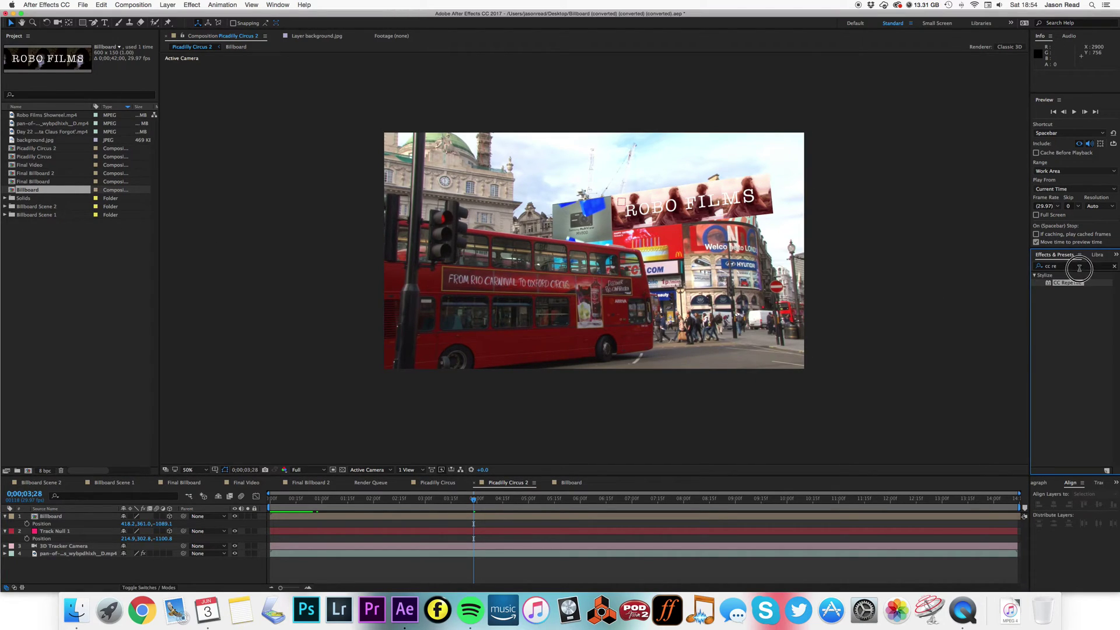
{"action": "key", "text": "BackSpace"}
{"action": "key", "text": "BackSpace"}
{"action": "key", "text": "BackSpace"}
{"action": "key", "text": "BackSpace"}
{"action": "key", "text": "BackSpace"}
{"action": "left_click", "coordinate": [1038, 266]}
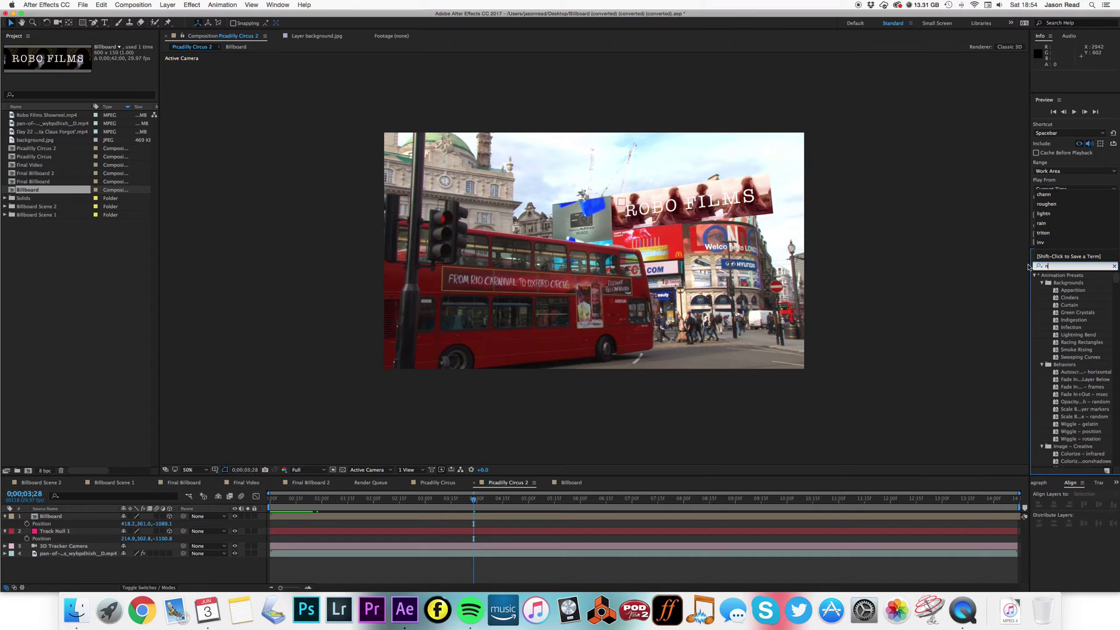
{"action": "type", "text": "mesh"}
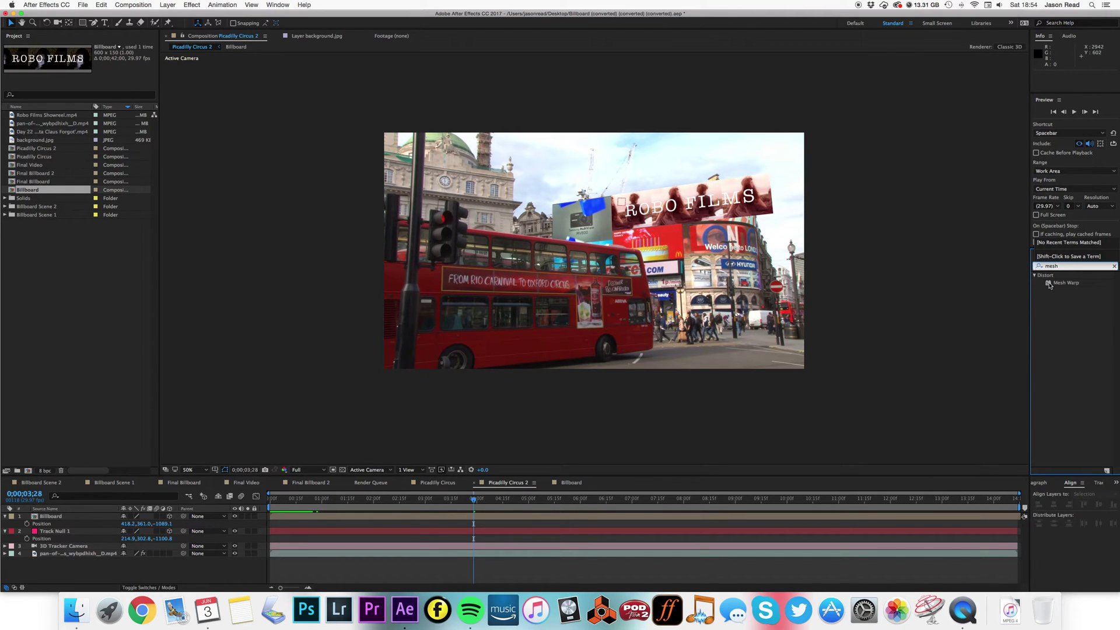
{"action": "left_click_drag", "start_coordinate": [1049, 285], "coordinate": [700, 516]}
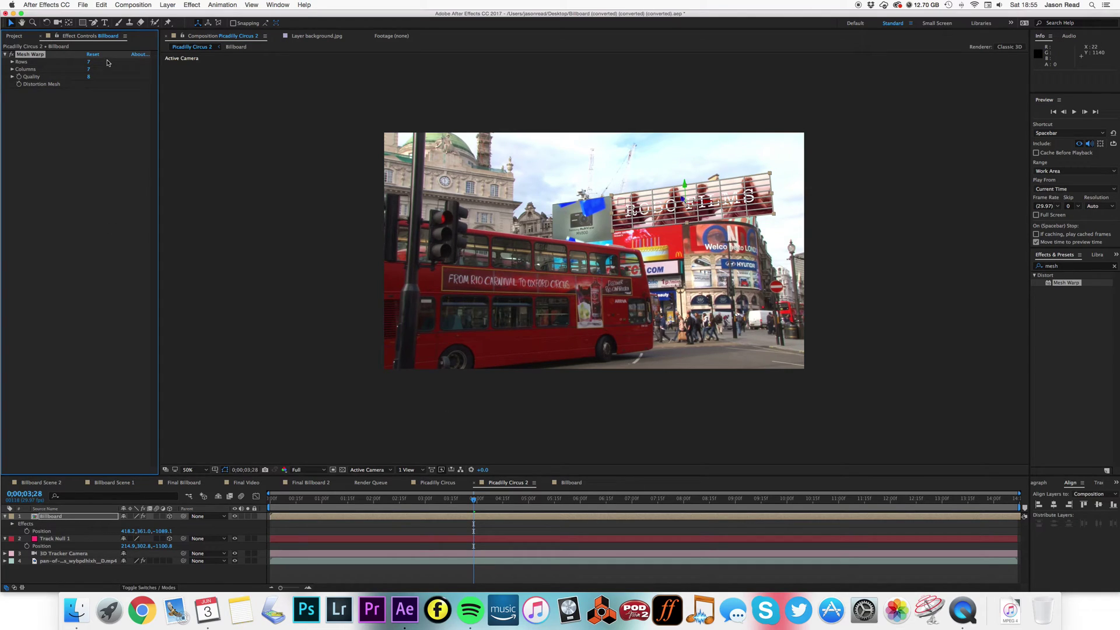
- Set the Mesh Warp to 1 row and 3 columns
{"action": "left_click", "coordinate": [11, 62]}
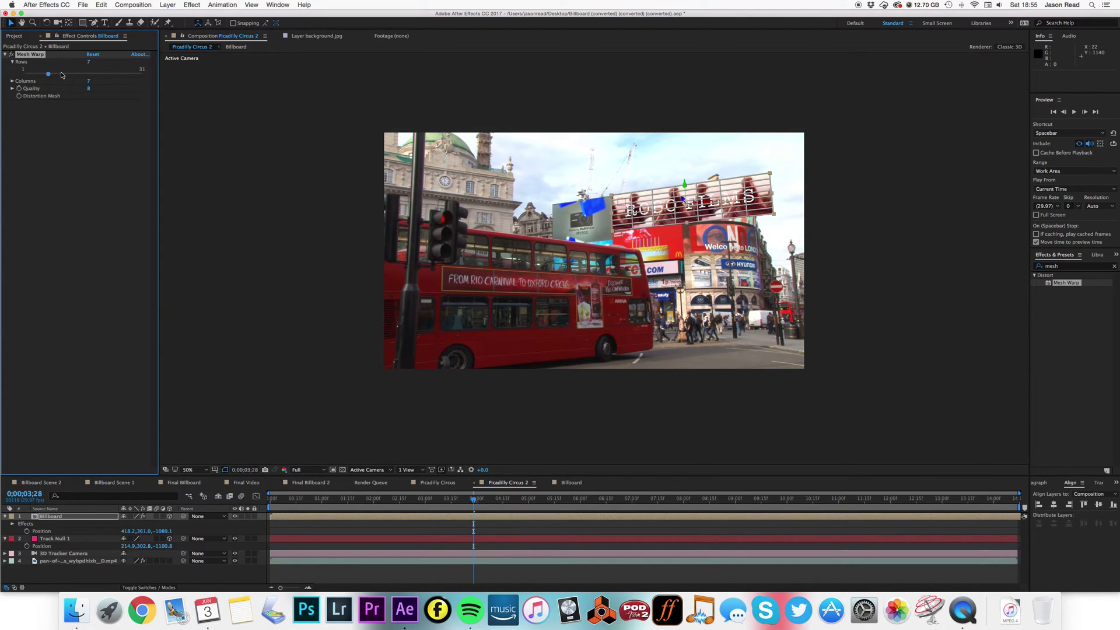
{"action": "left_click_drag", "start_coordinate": [48, 74], "coordinate": [3, 73]}
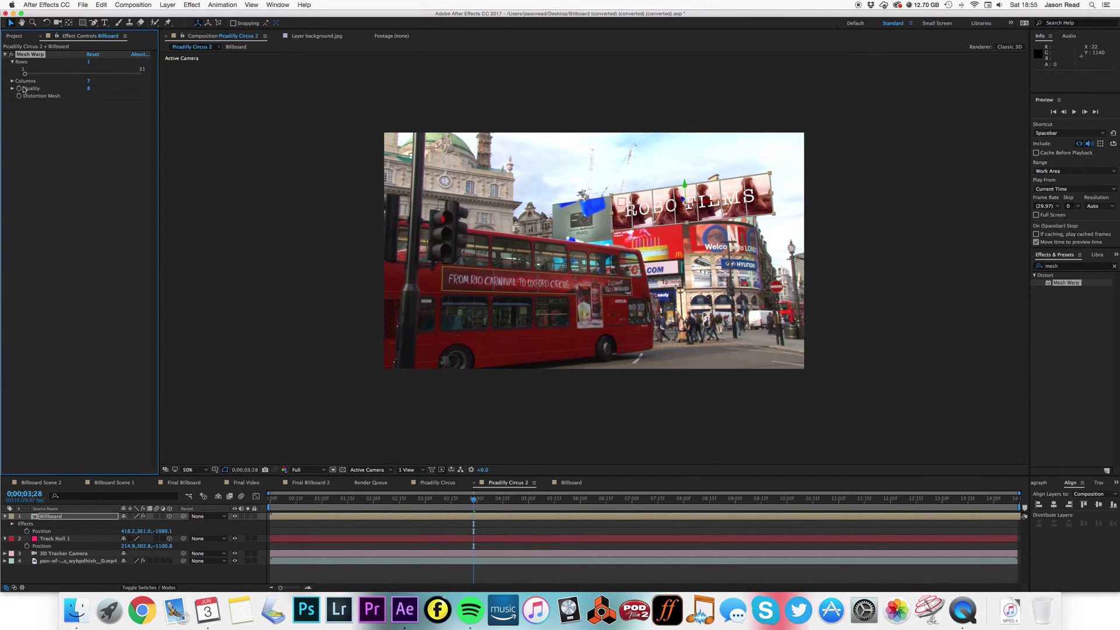
{"action": "left_click", "coordinate": [11, 81]}
{"action": "left_click_drag", "start_coordinate": [47, 94], "coordinate": [34, 95]}
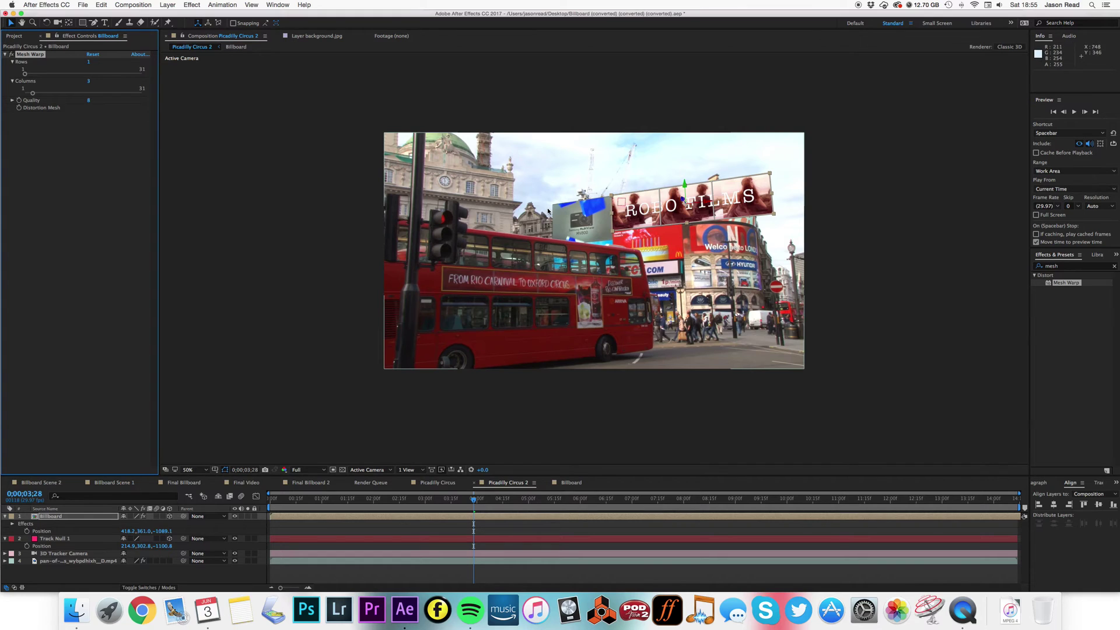
{"action": "scroll", "coordinate": [547, 210], "scroll_direction": "down", "scroll_amount": 4}
- Pull the billboard's bottom-right and top-right mesh corners inward, undoing a top-edge change
{"action": "scroll", "coordinate": [547, 213], "scroll_direction": "up", "scroll_amount": 6}
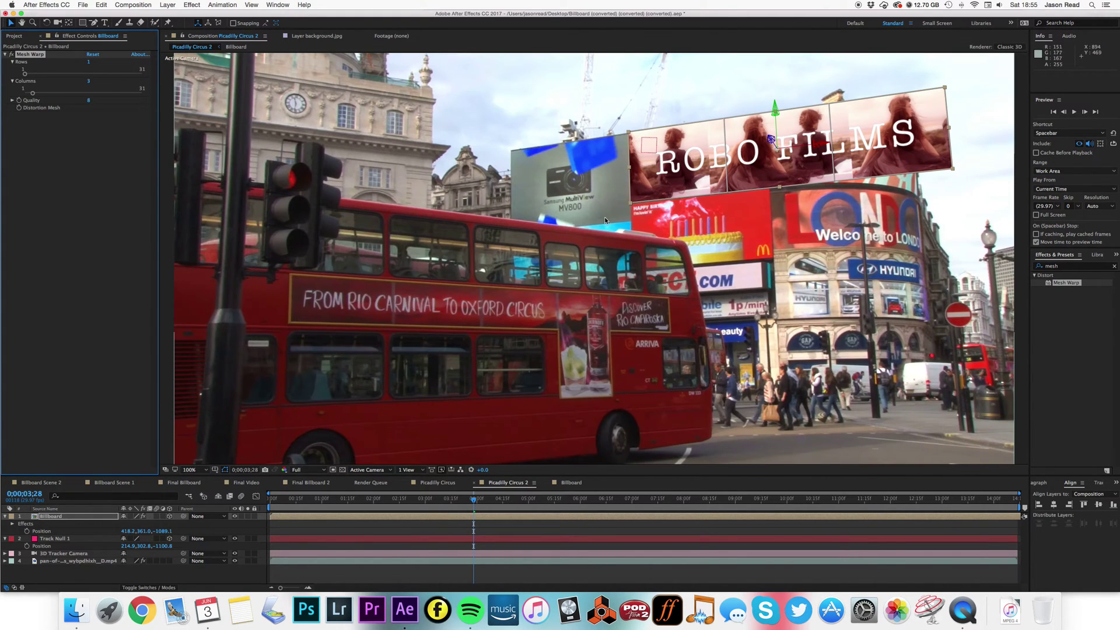
{"action": "scroll", "coordinate": [605, 221], "scroll_direction": "right", "scroll_amount": 5}
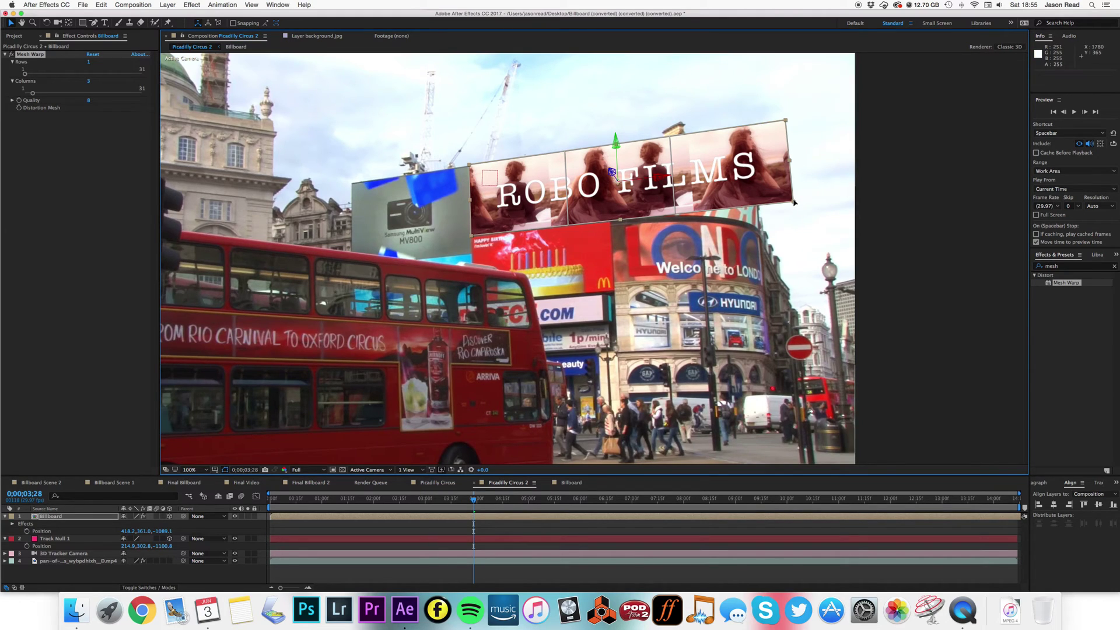
{"action": "left_click_drag", "start_coordinate": [793, 203], "coordinate": [761, 225]}
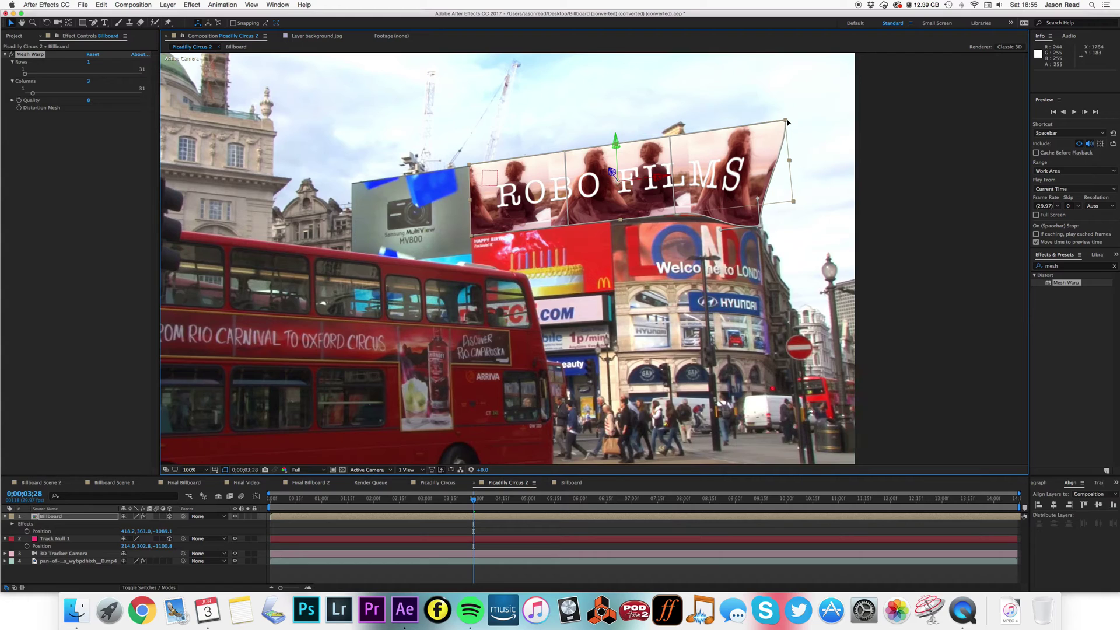
{"action": "left_click_drag", "start_coordinate": [785, 120], "coordinate": [754, 155]}
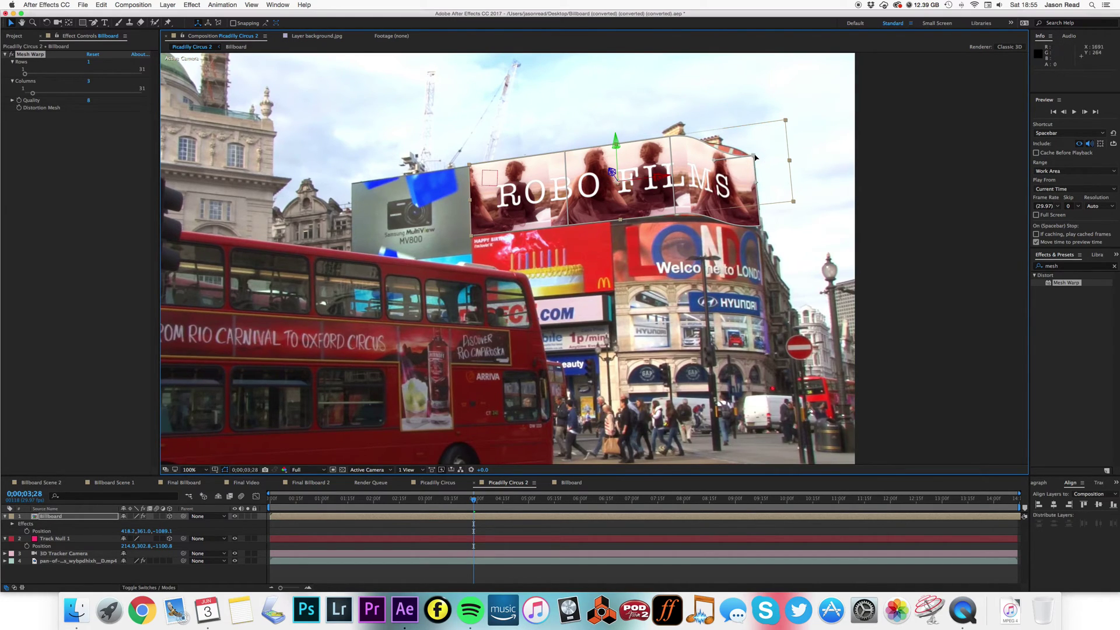
{"action": "left_click", "coordinate": [675, 216]}
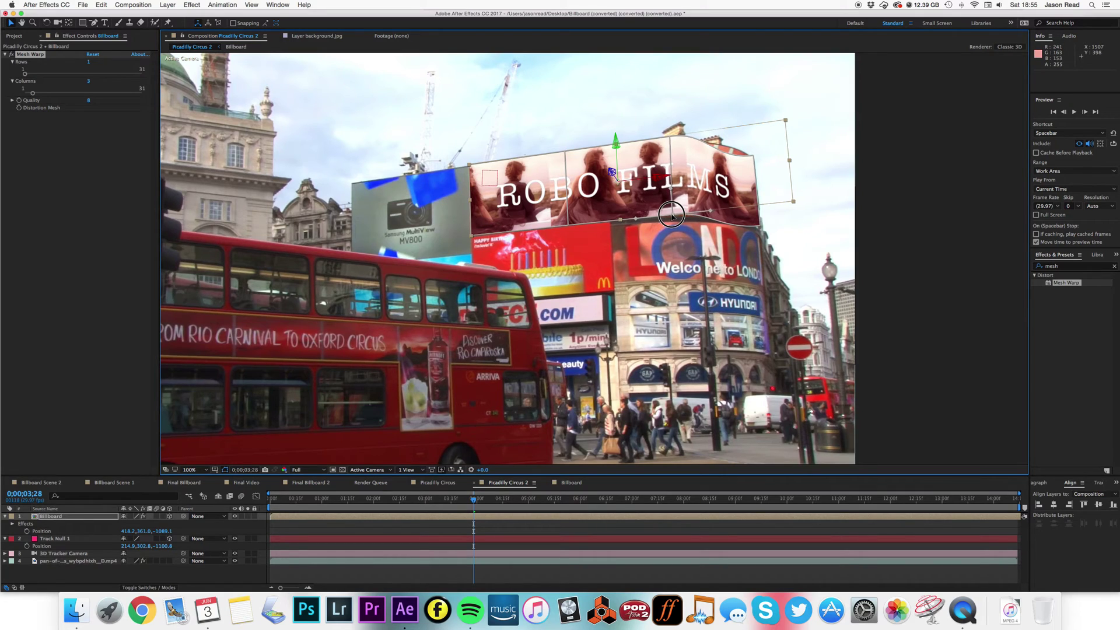
{"action": "left_click", "coordinate": [668, 140]}
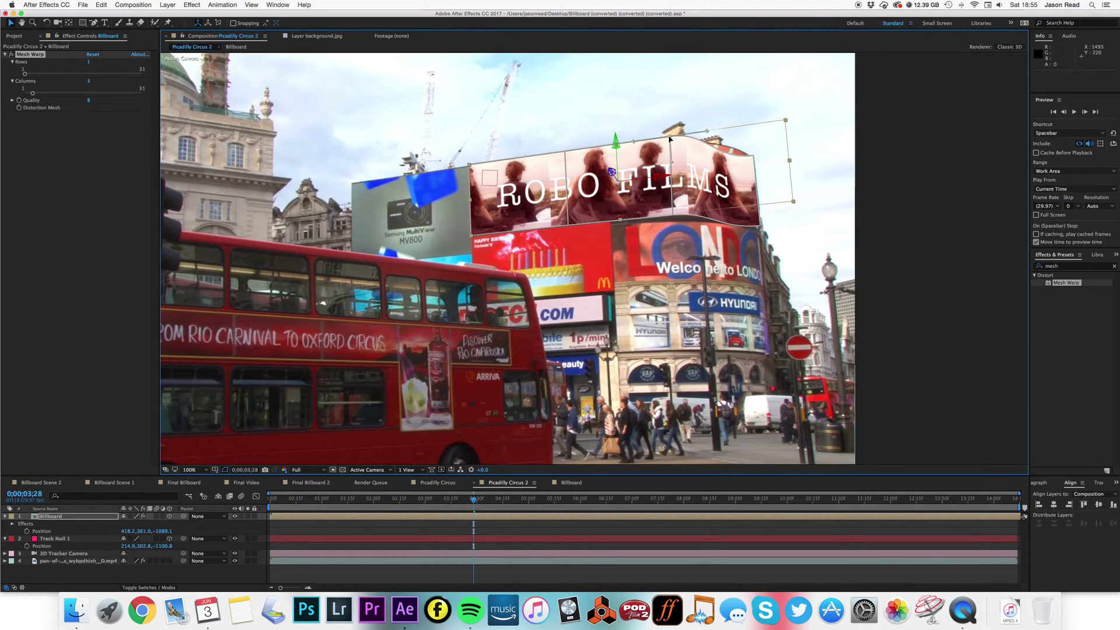
{"action": "left_click_drag", "start_coordinate": [668, 141], "coordinate": [627, 142]}
{"action": "left_click", "coordinate": [754, 157]}
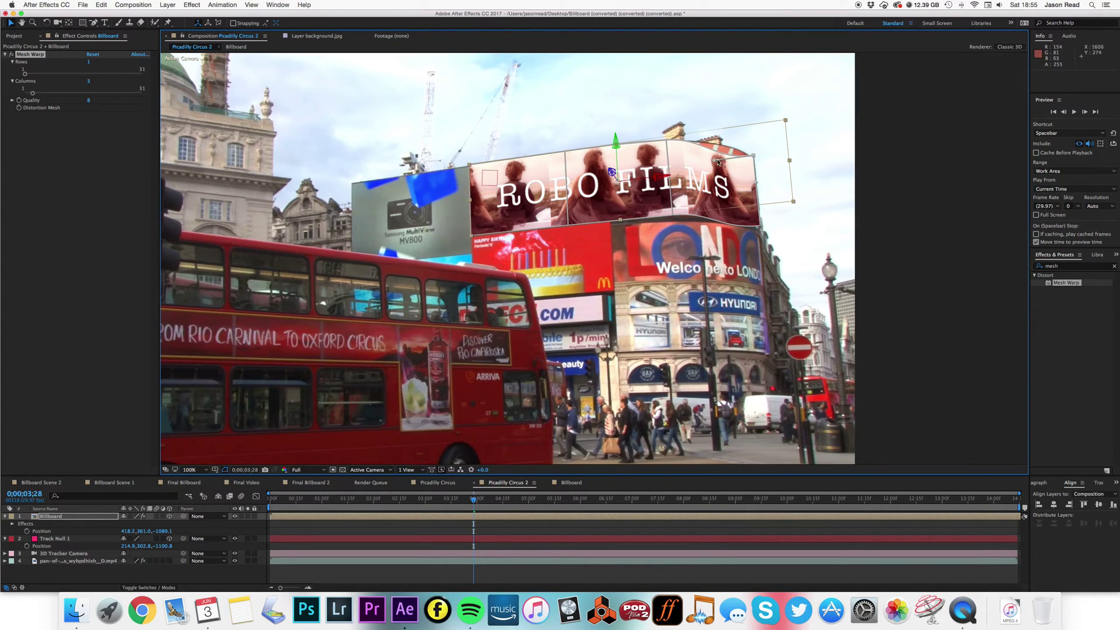
{"action": "key", "text": "super+z"}
{"action": "key", "text": "super+z"}
- Bend the top-right corner with a curve handle and refit the bottom-right warp point to the screen
{"action": "left_click", "coordinate": [829, 521]}
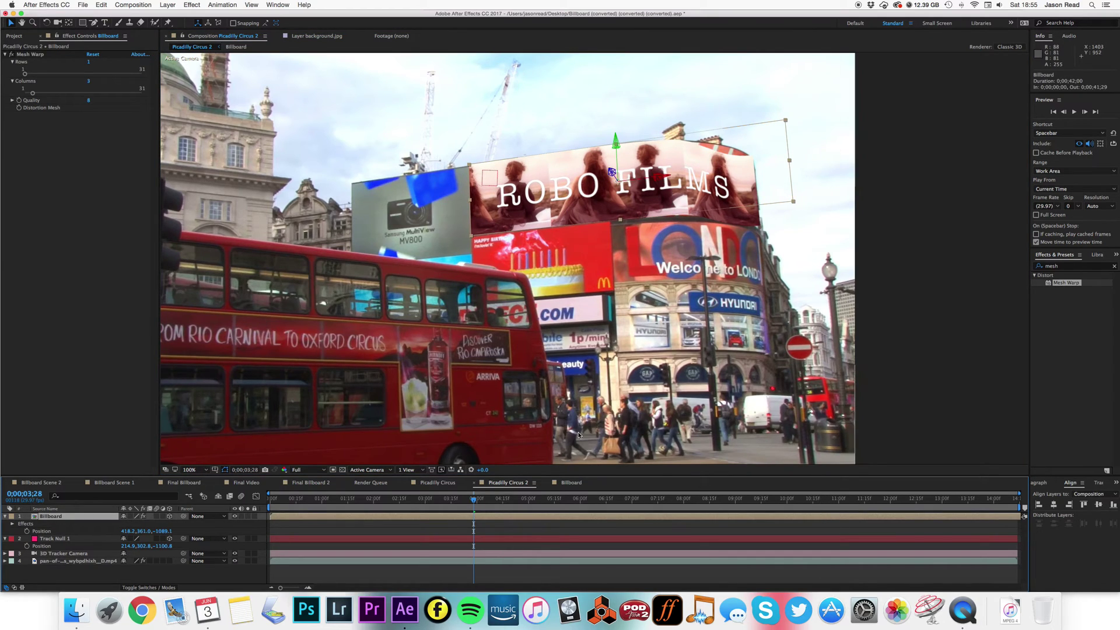
{"action": "left_click", "coordinate": [30, 53]}
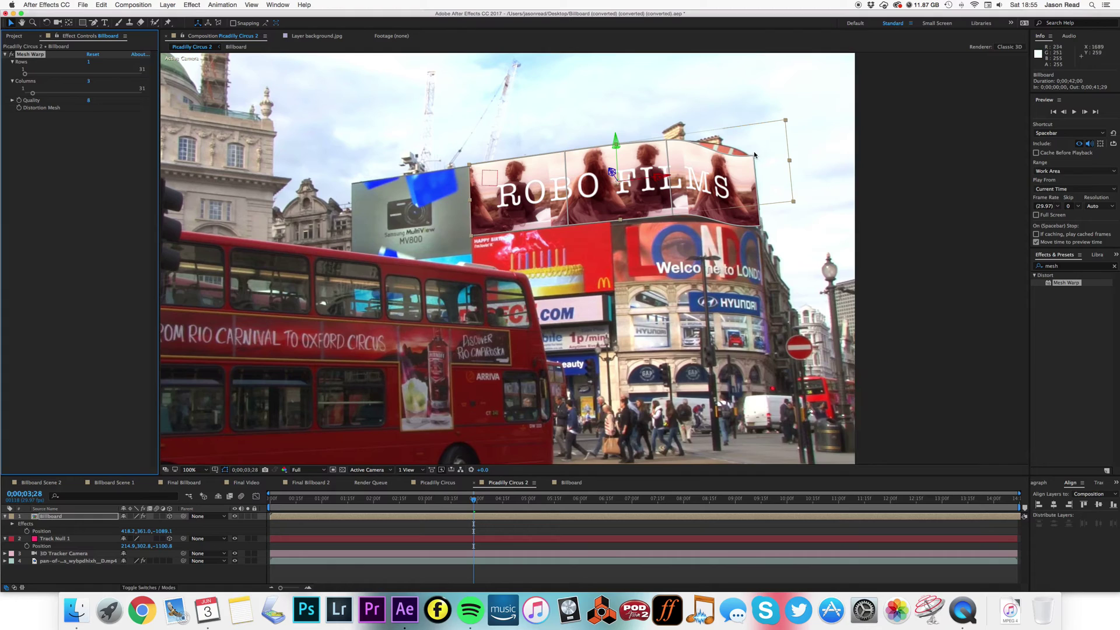
{"action": "left_click_drag", "start_coordinate": [754, 155], "coordinate": [715, 142]}
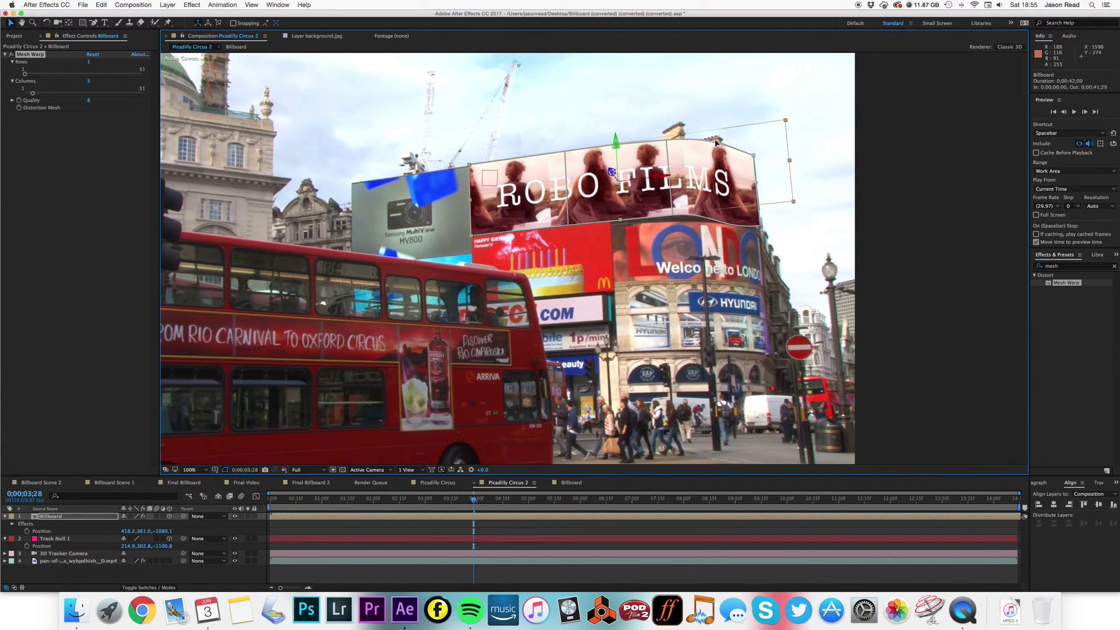
{"action": "left_click", "coordinate": [759, 227]}
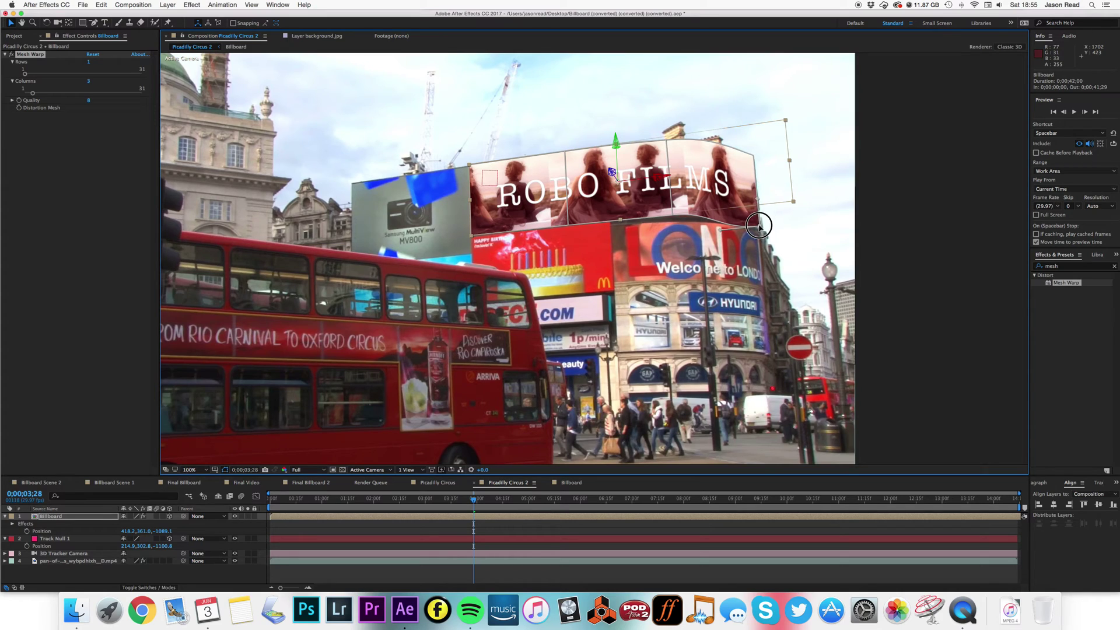
{"action": "mouse_move", "coordinate": [719, 233]}
{"action": "left_mouse_down"}
{"action": "mouse_move", "coordinate": [723, 187]}
{"action": "mouse_move", "coordinate": [733, 219]}
{"action": "left_mouse_up"}
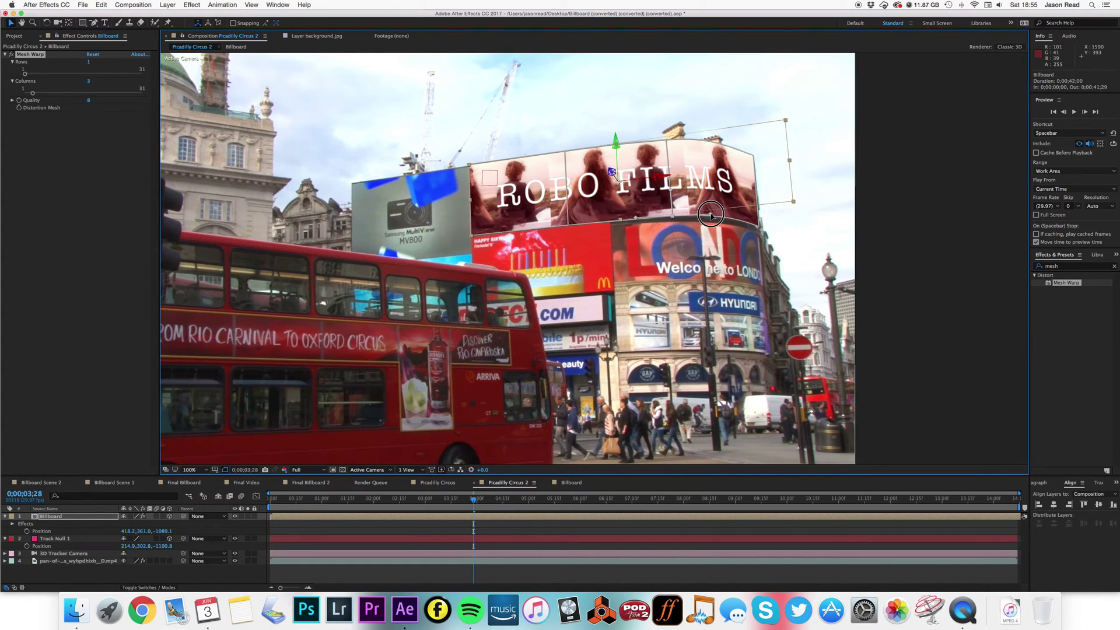
- Work through the remaining warp points, from top-right around to the top-left corner
{"action": "left_click", "coordinate": [752, 158]}
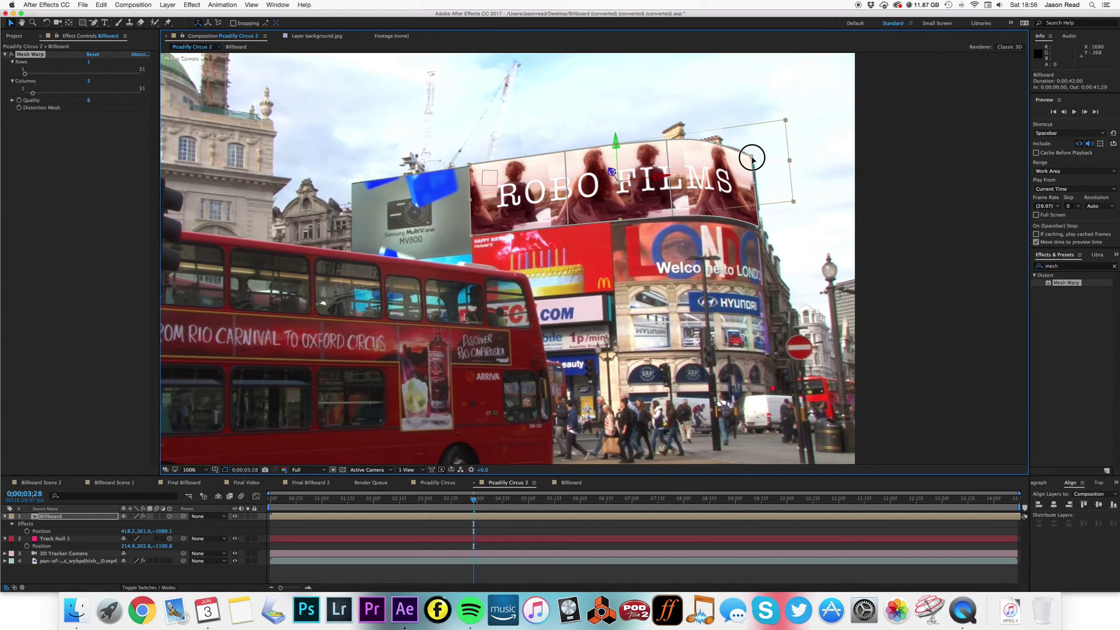
{"action": "left_click", "coordinate": [714, 143]}
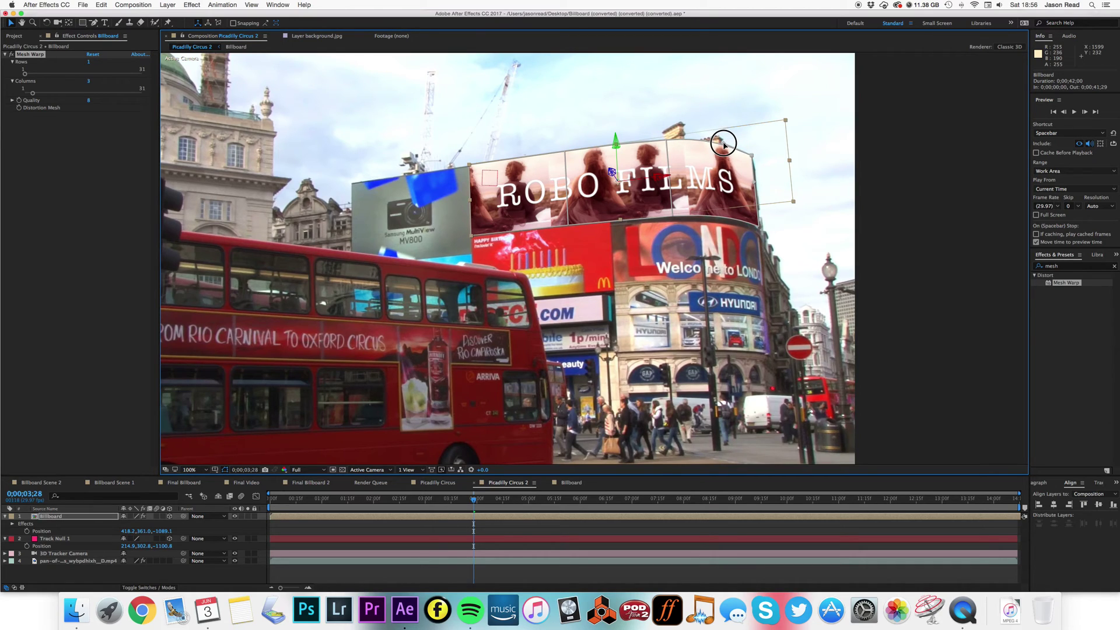
{"action": "left_click", "coordinate": [757, 227]}
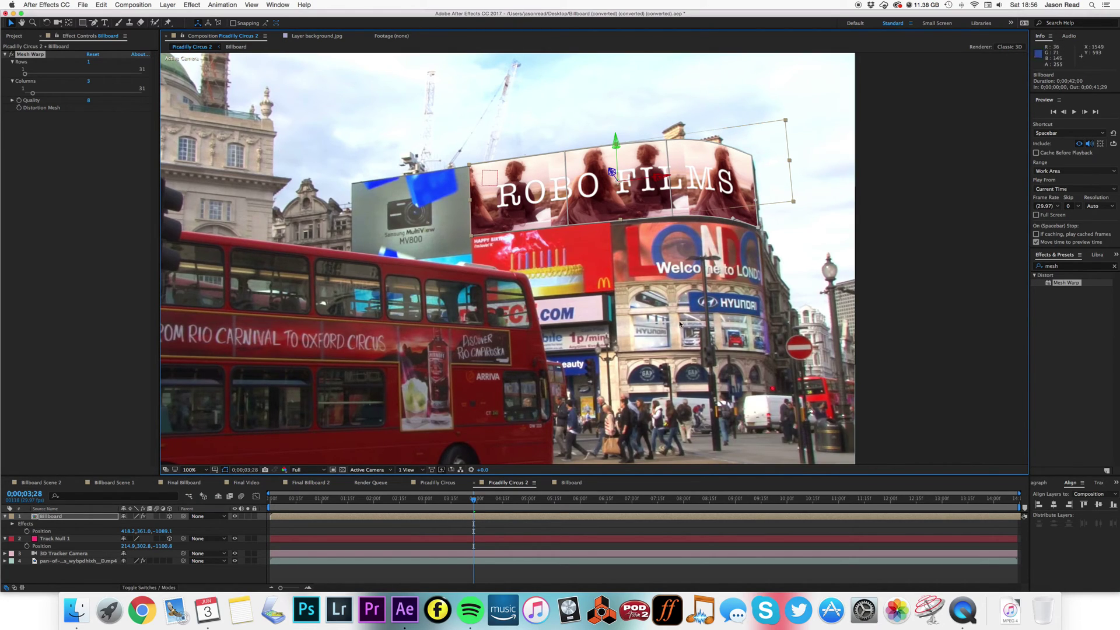
{"action": "left_click", "coordinate": [471, 236]}
{"action": "left_click", "coordinate": [469, 167]}
{"action": "left_click", "coordinate": [469, 166]}
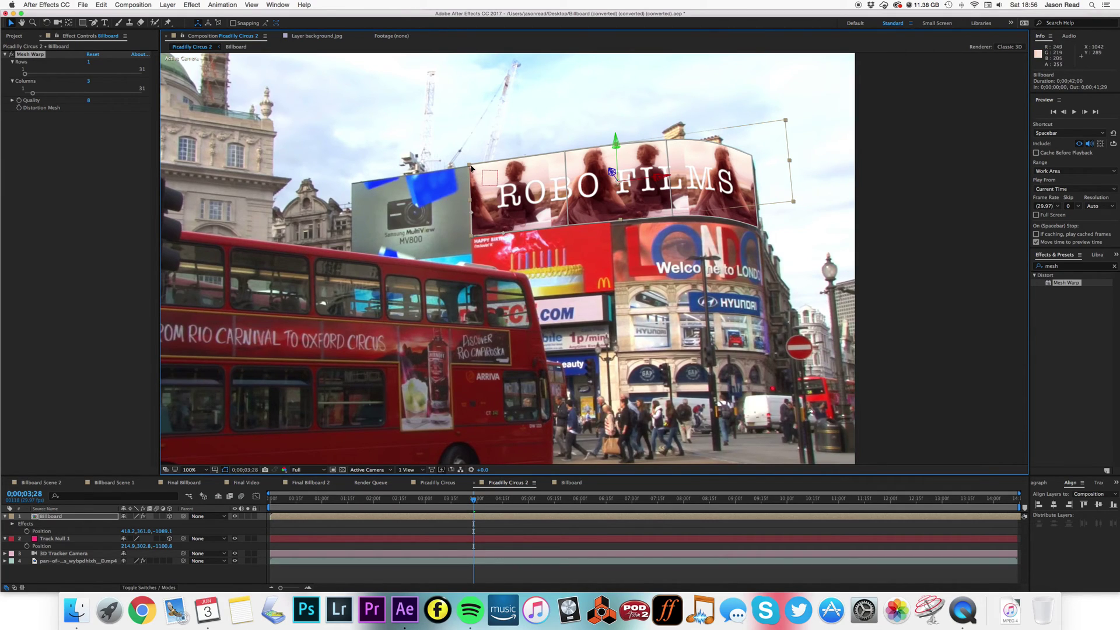
{"action": "left_click", "coordinate": [471, 167]}
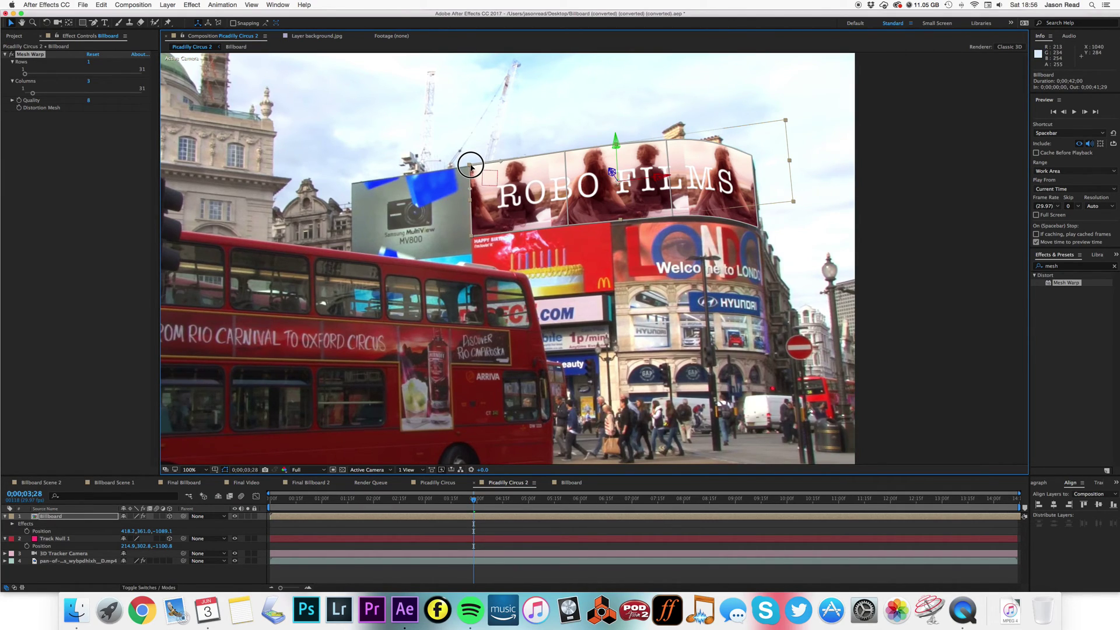
- Undo the accidental rescaling of the Billboard layer
{"action": "left_click", "coordinate": [616, 528]}
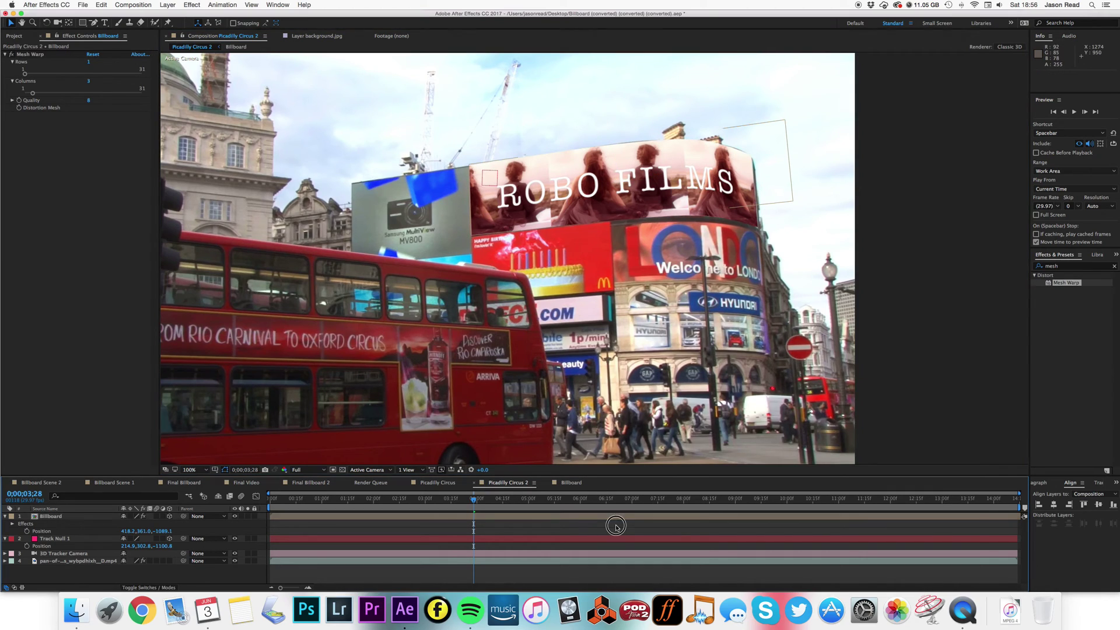
{"action": "left_click", "coordinate": [597, 519]}
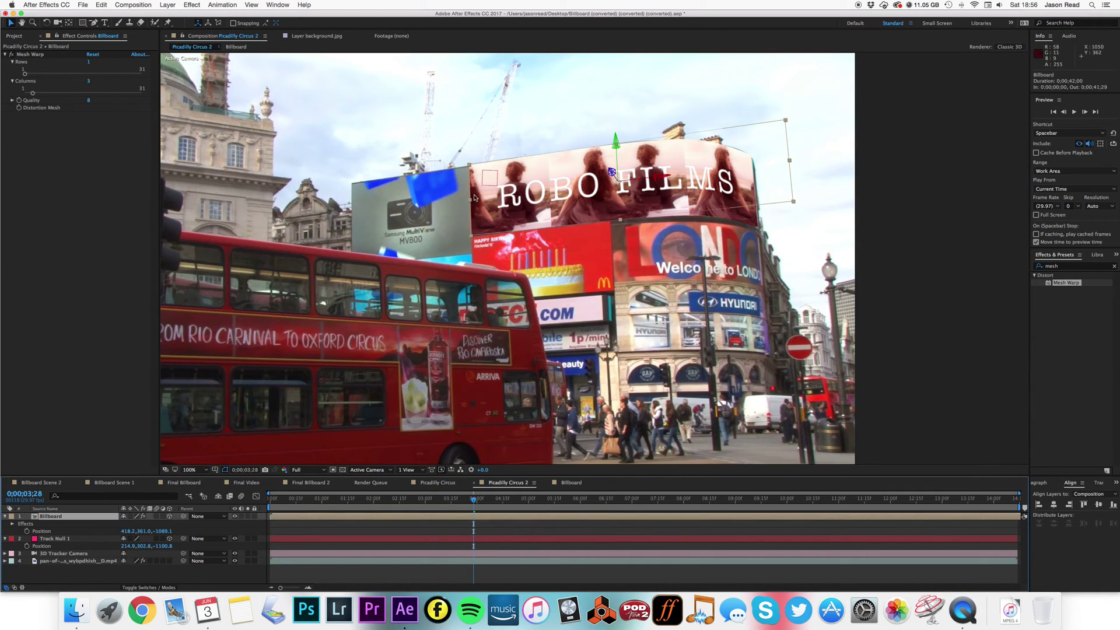
{"action": "left_click", "coordinate": [470, 167]}
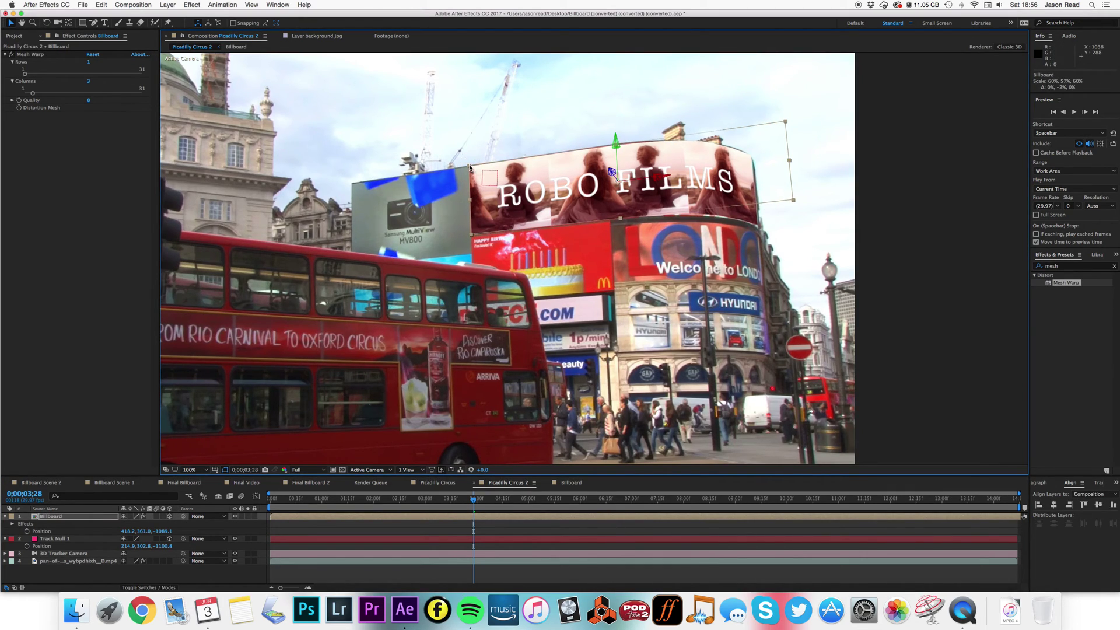
{"action": "key", "text": "cmd+z"}
- Nudge the Mesh Warp's top-left point into place and preview the composition
{"action": "left_click", "coordinate": [32, 55]}
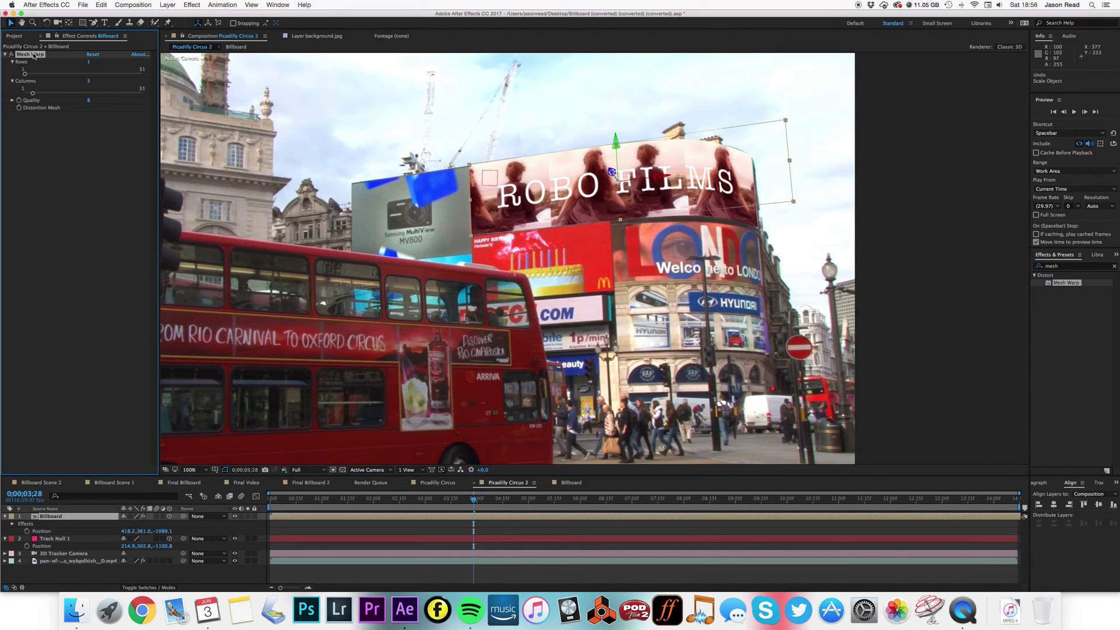
{"action": "left_click", "coordinate": [471, 167]}
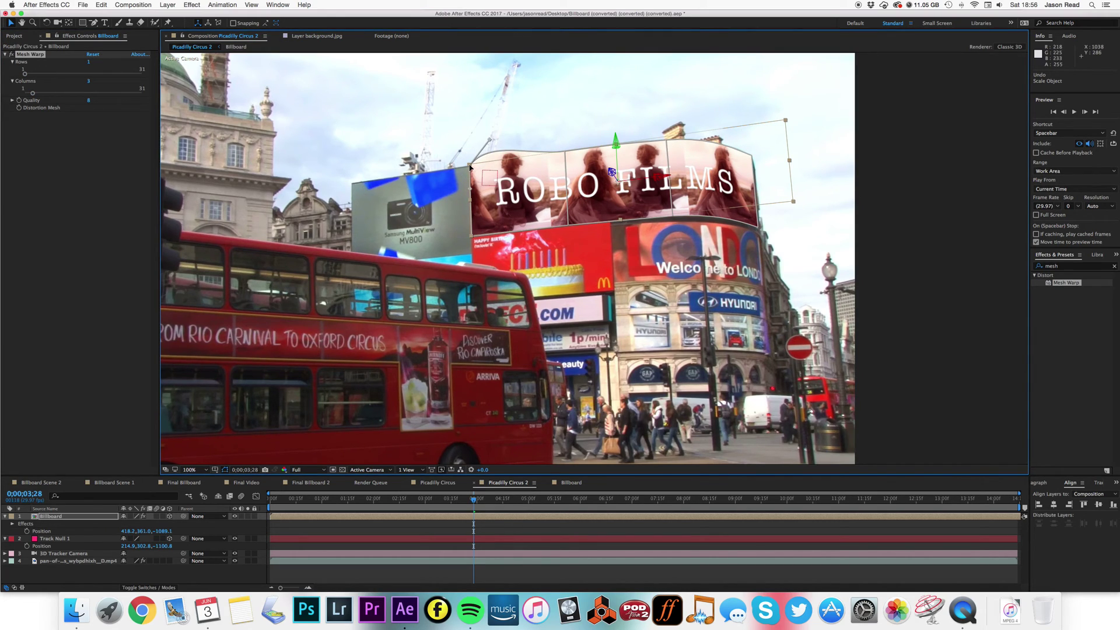
{"action": "left_click", "coordinate": [470, 166]}
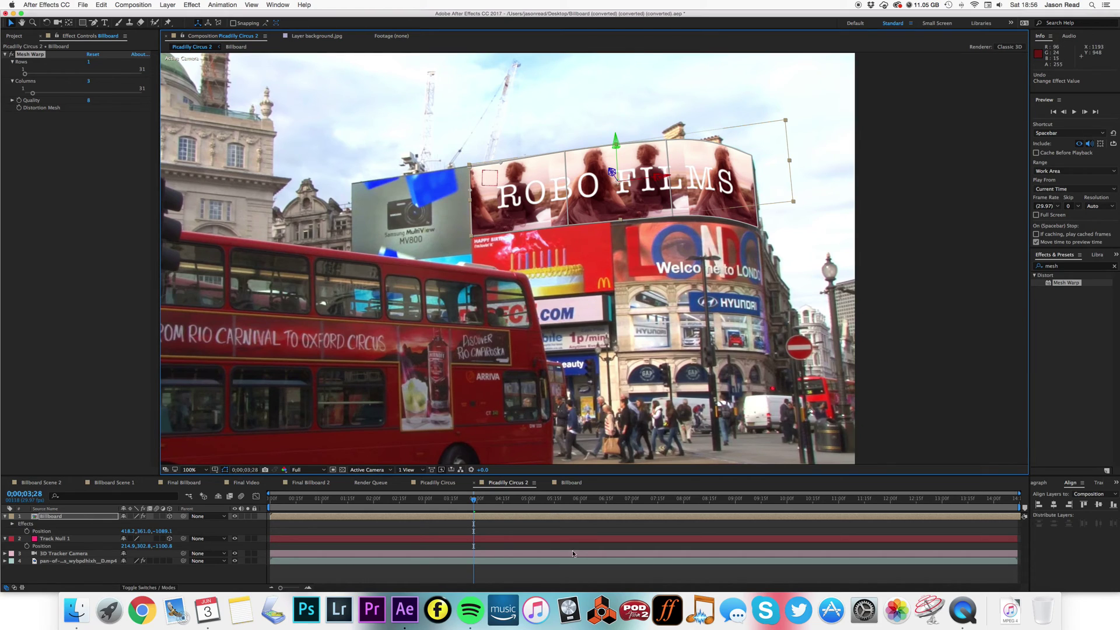
{"action": "left_click", "coordinate": [582, 532]}
{"action": "key", "text": "space"}
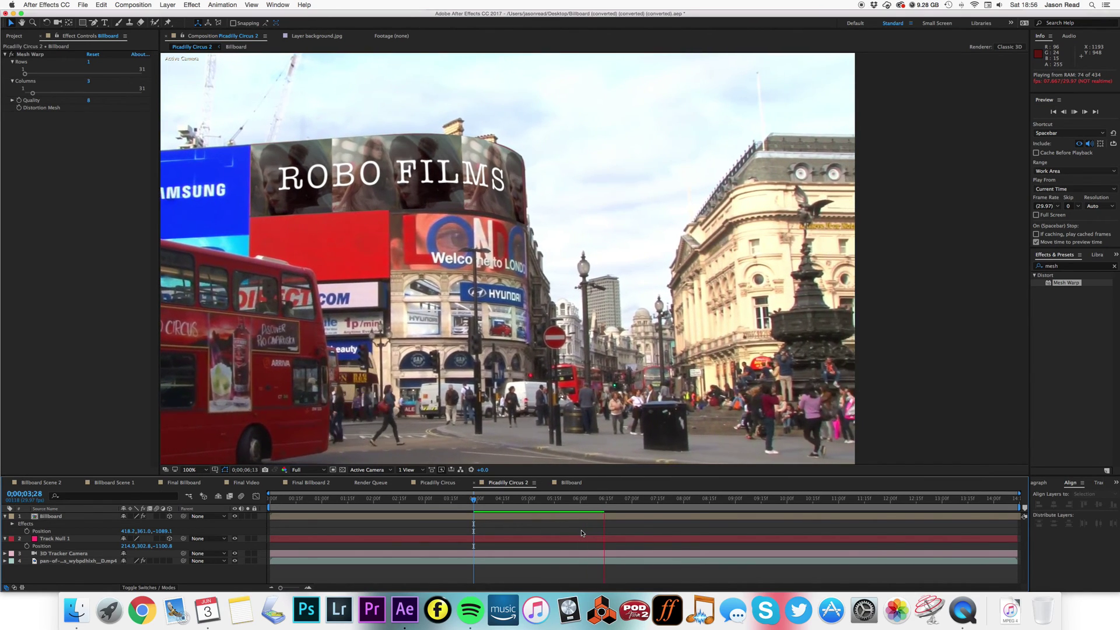
- Stop the preview, collapse Billboard and Track Null 1, and open Billboard at 0;00;19;17
{"action": "left_click", "coordinate": [552, 507]}
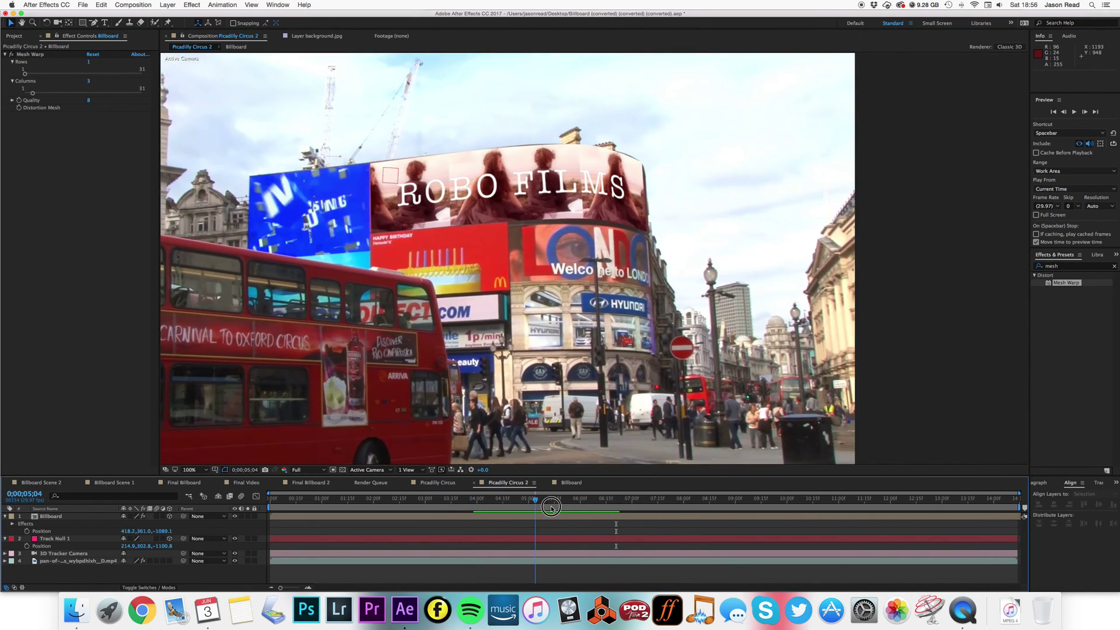
{"action": "left_click_drag", "start_coordinate": [551, 508], "coordinate": [687, 513]}
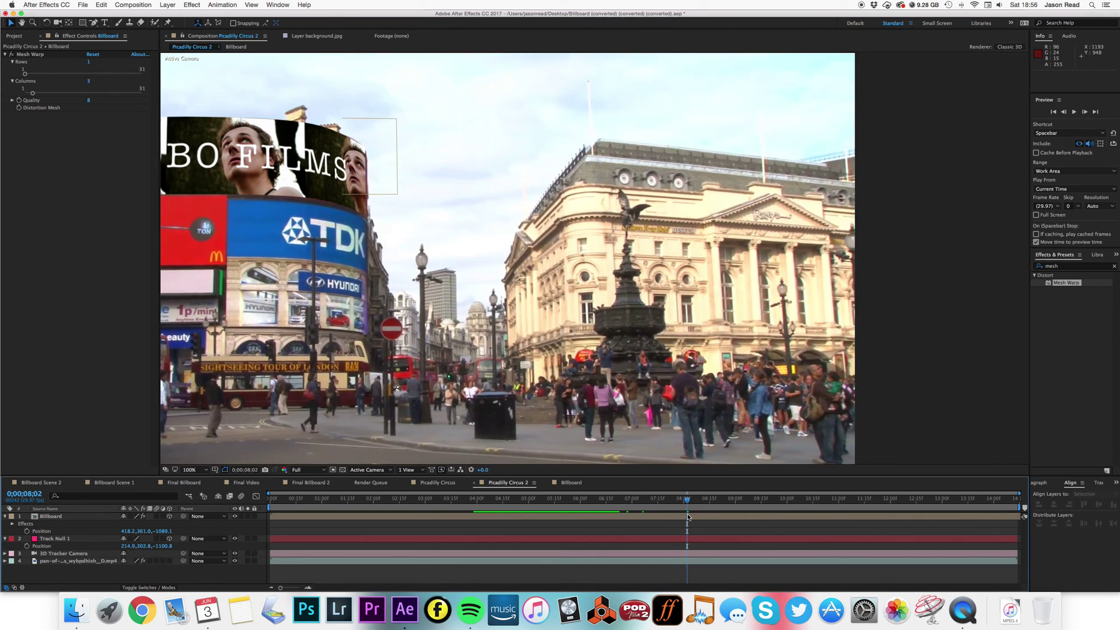
{"action": "left_click", "coordinate": [5, 517]}
{"action": "left_click", "coordinate": [511, 500]}
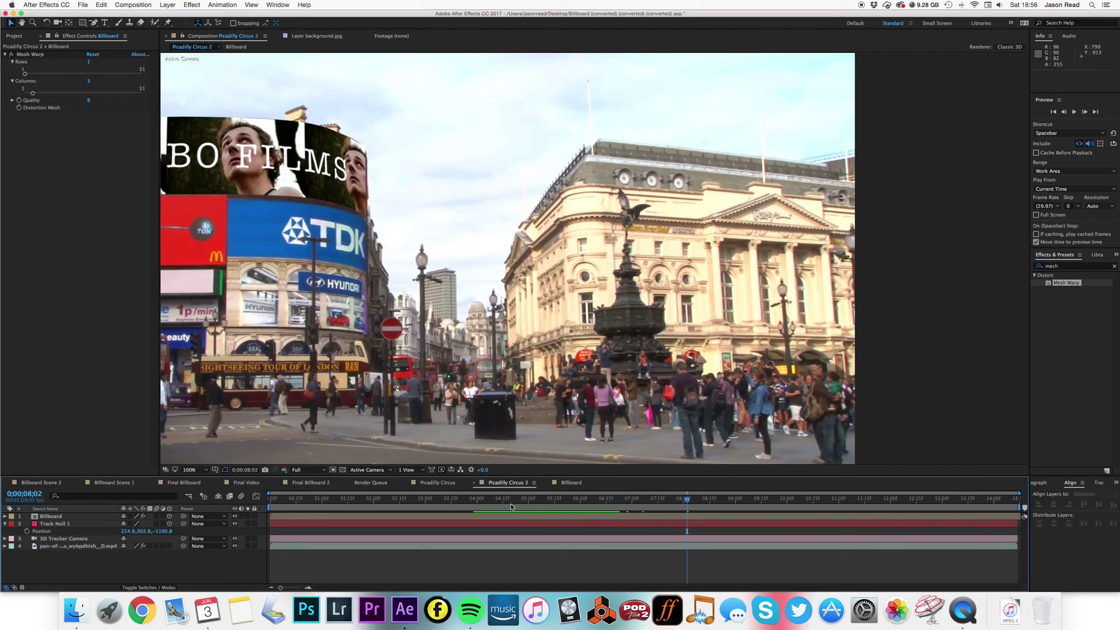
{"action": "left_click", "coordinate": [5, 524]}
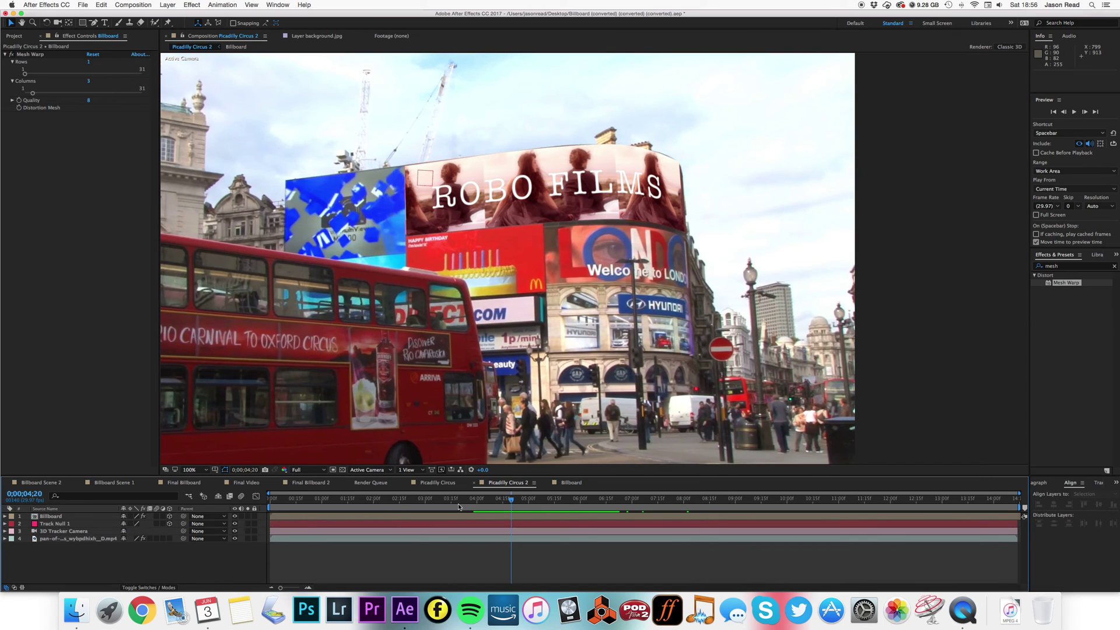
{"action": "left_click", "coordinate": [477, 500]}
{"action": "double_click", "coordinate": [530, 519]}
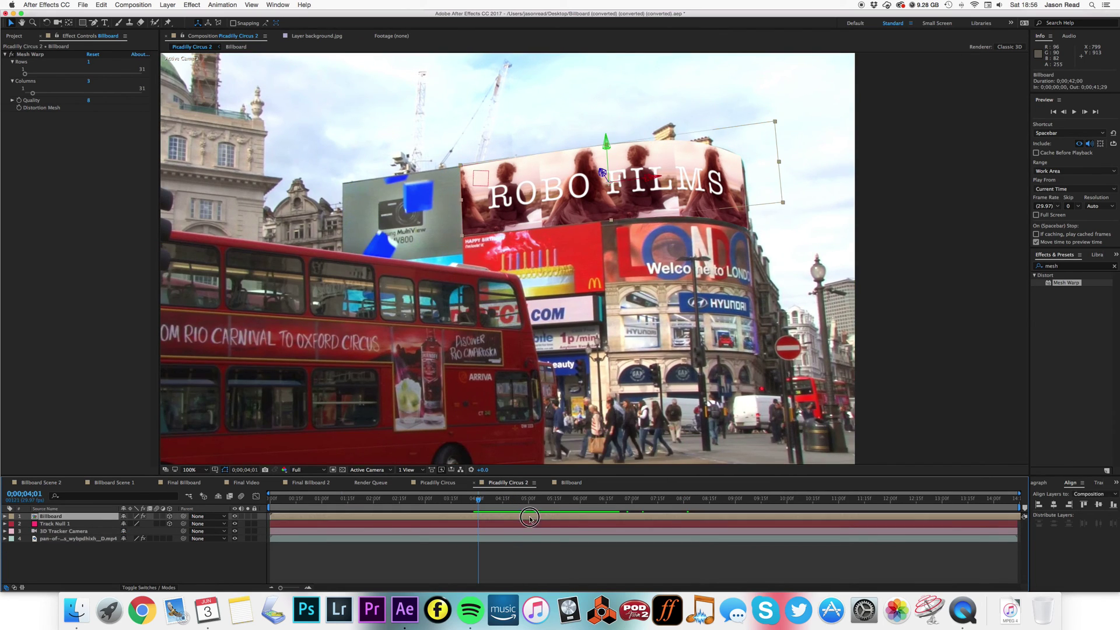
{"action": "left_click_drag", "start_coordinate": [539, 499], "coordinate": [618, 499]}
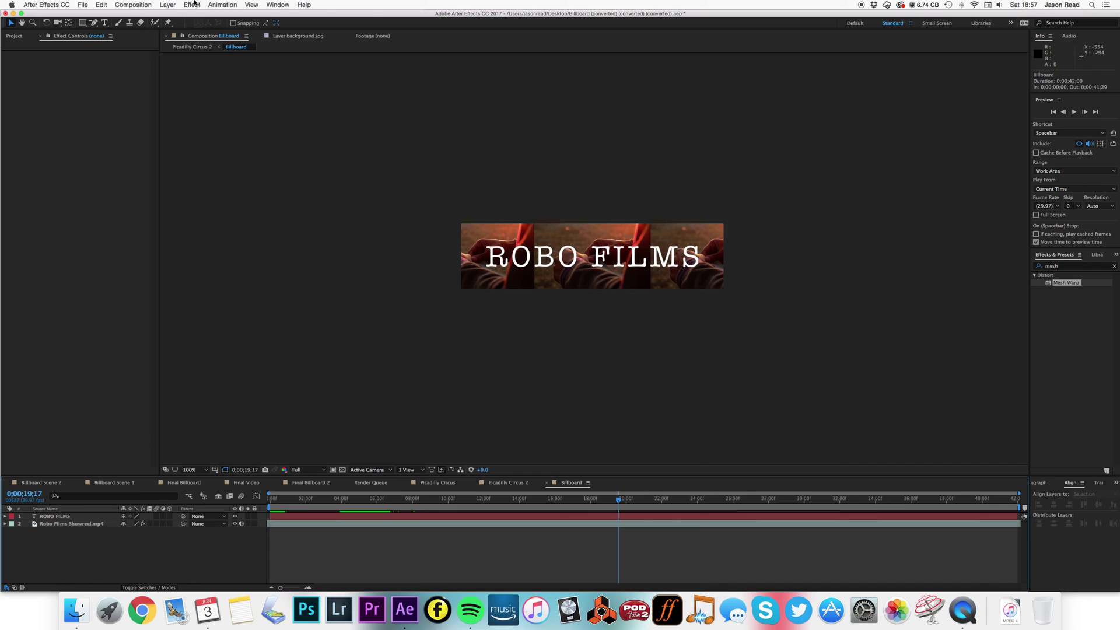
- Add an FF0000 red solid beneath ROBO FILMS, then switch back to Picadilly Circus 2
{"action": "left_click", "coordinate": [167, 5]}
{"action": "mouse_move", "coordinate": [233, 15]}
{"action": "left_click", "coordinate": [331, 27]}
{"action": "left_click", "coordinate": [564, 334]}
{"action": "type", "text": "FF0000"}
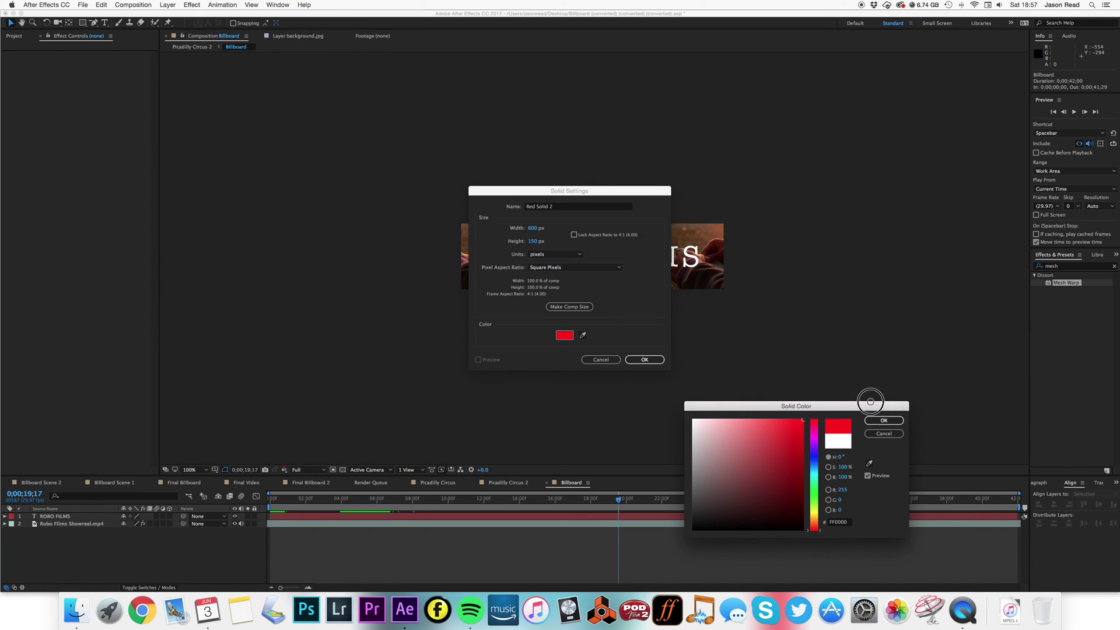
{"action": "left_click", "coordinate": [884, 420]}
{"action": "left_click", "coordinate": [649, 360]}
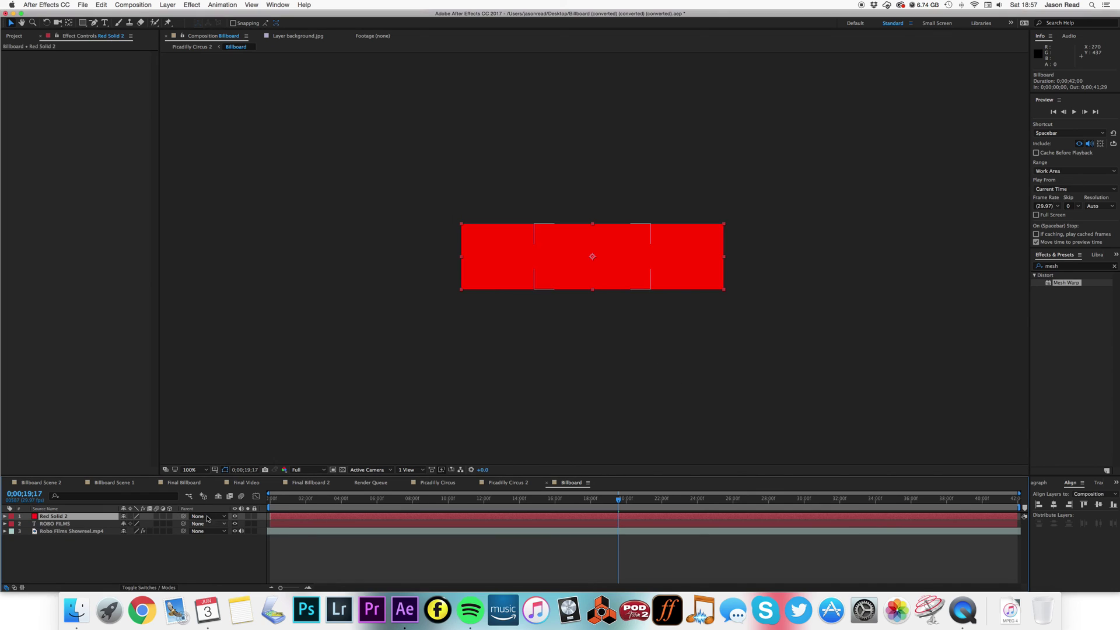
{"action": "left_click_drag", "start_coordinate": [55, 516], "coordinate": [87, 528]}
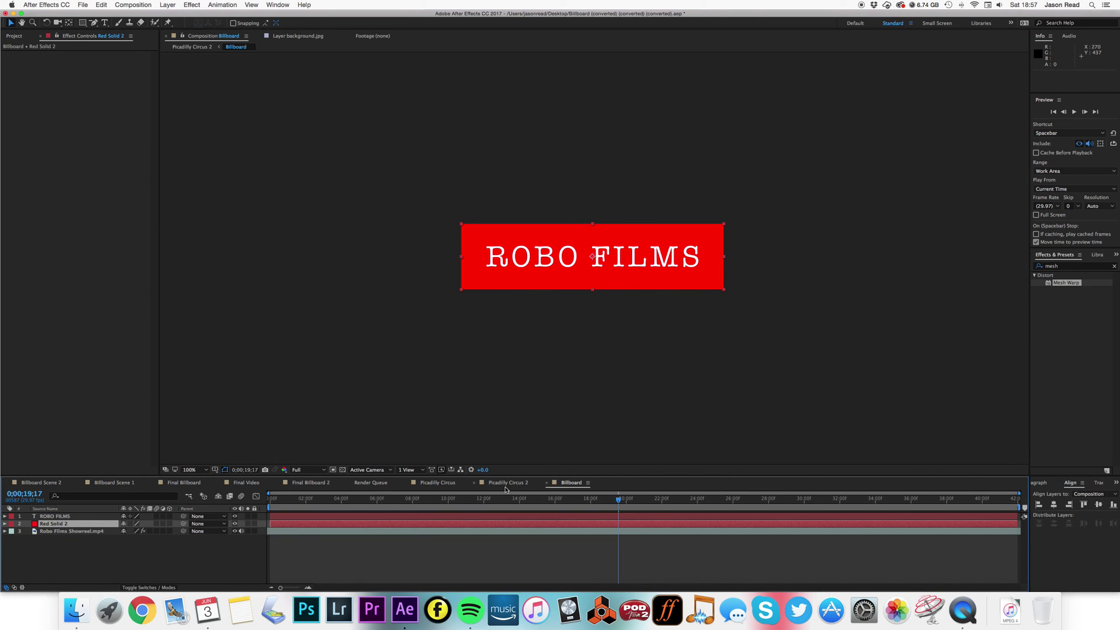
{"action": "left_click", "coordinate": [508, 483]}
{"action": "left_click", "coordinate": [503, 500]}
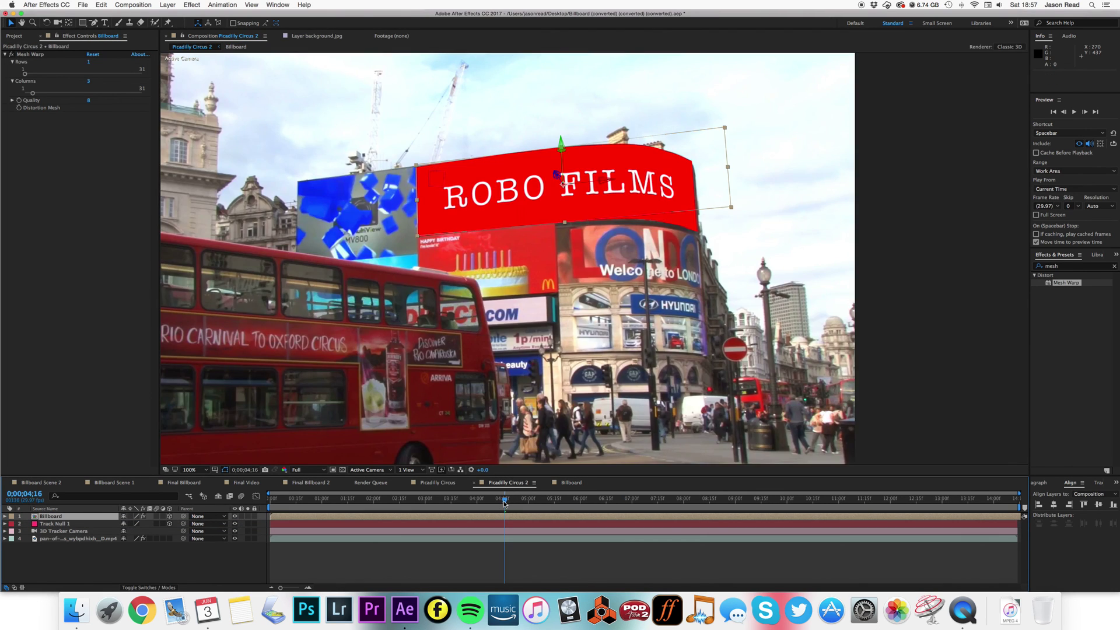
{"action": "left_click", "coordinate": [638, 554]}
{"action": "key", "text": "space"}
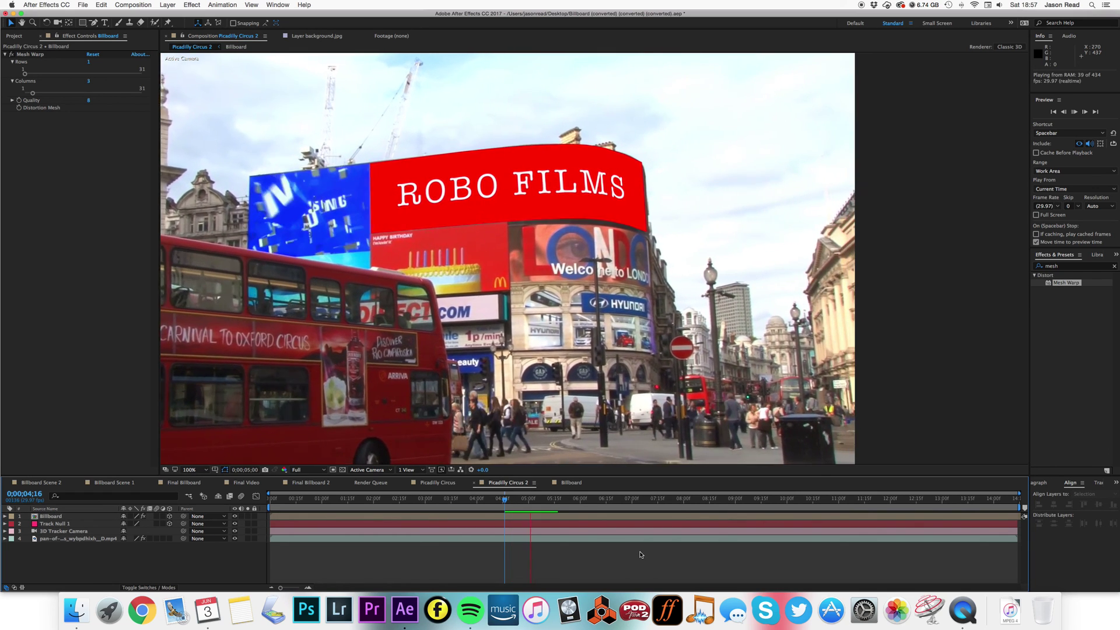
{"action": "key", "text": "space"}
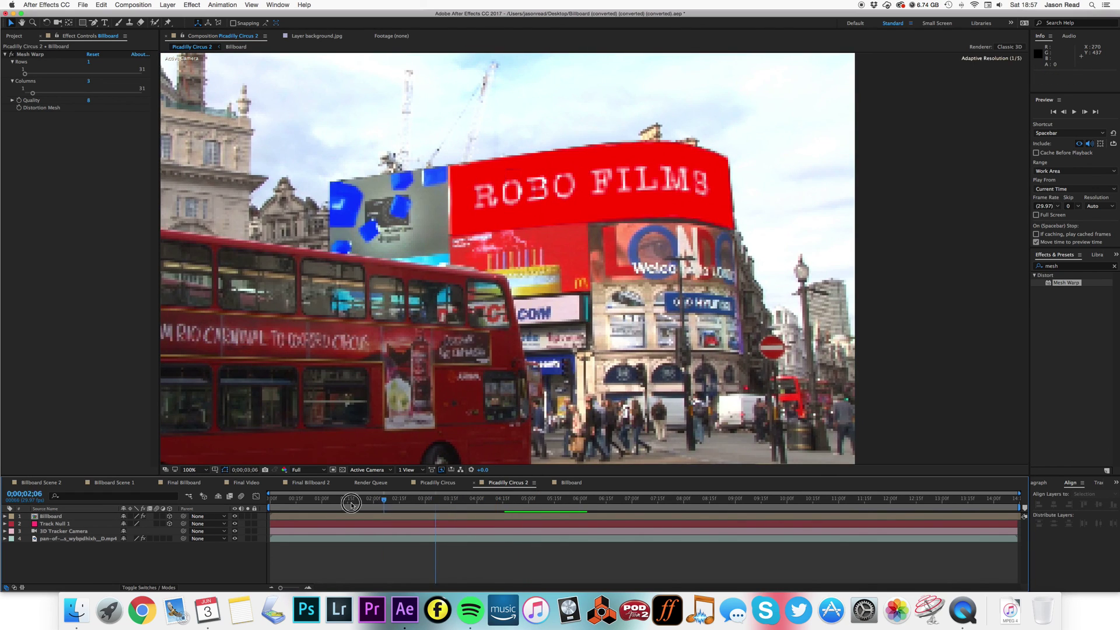
{"action": "key", "text": "Home"}
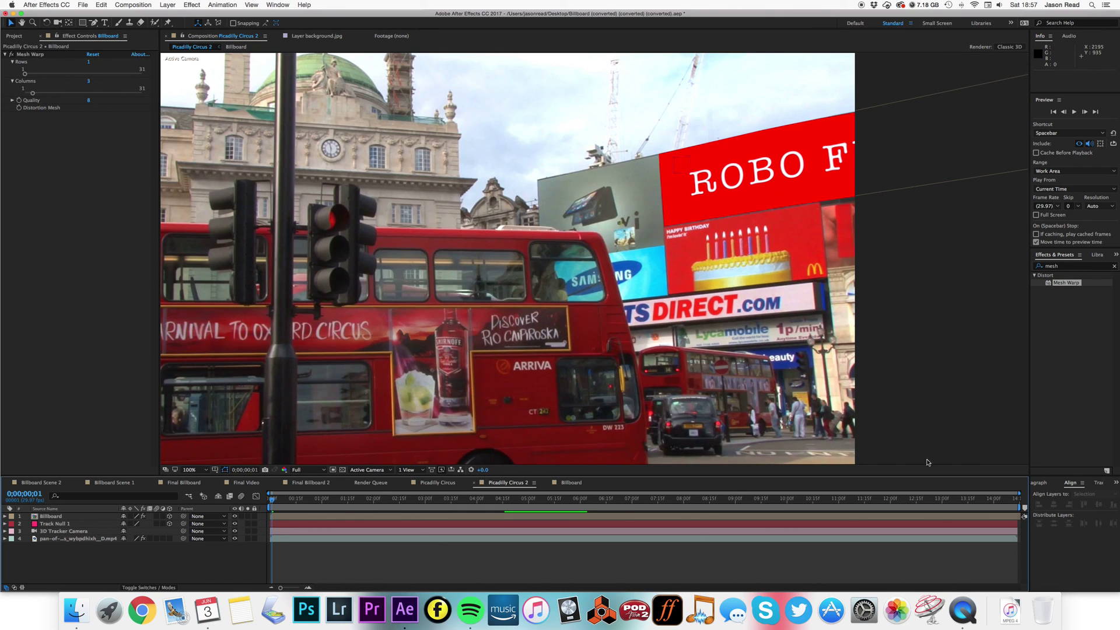
{"action": "left_click_drag", "start_coordinate": [528, 499], "coordinate": [534, 507]}
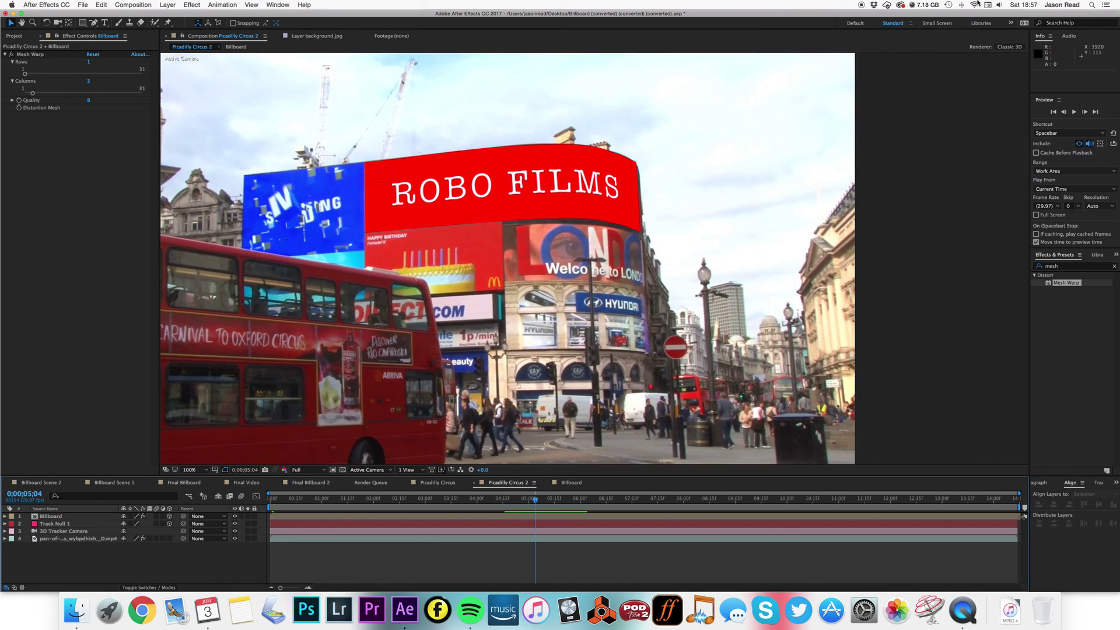